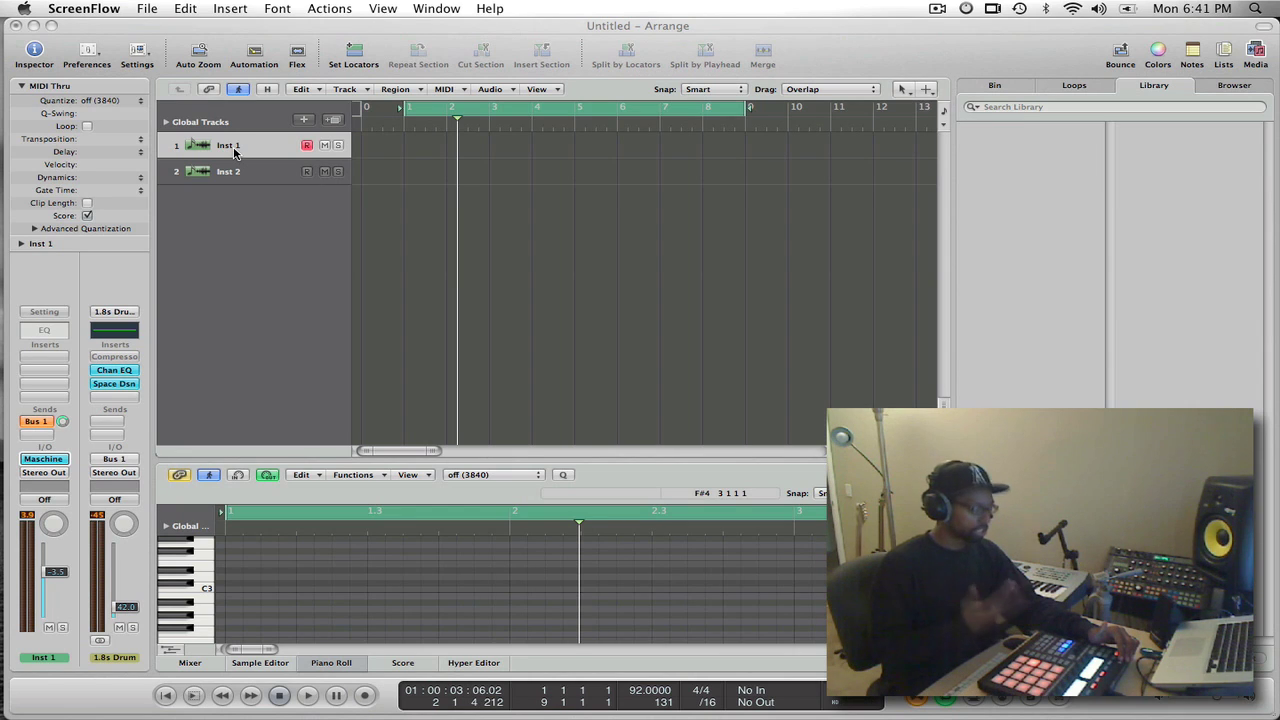
Activate Logic Pro's Arrange window showing the empty Inst 1 and Inst 2 tracks.
click(349, 25)
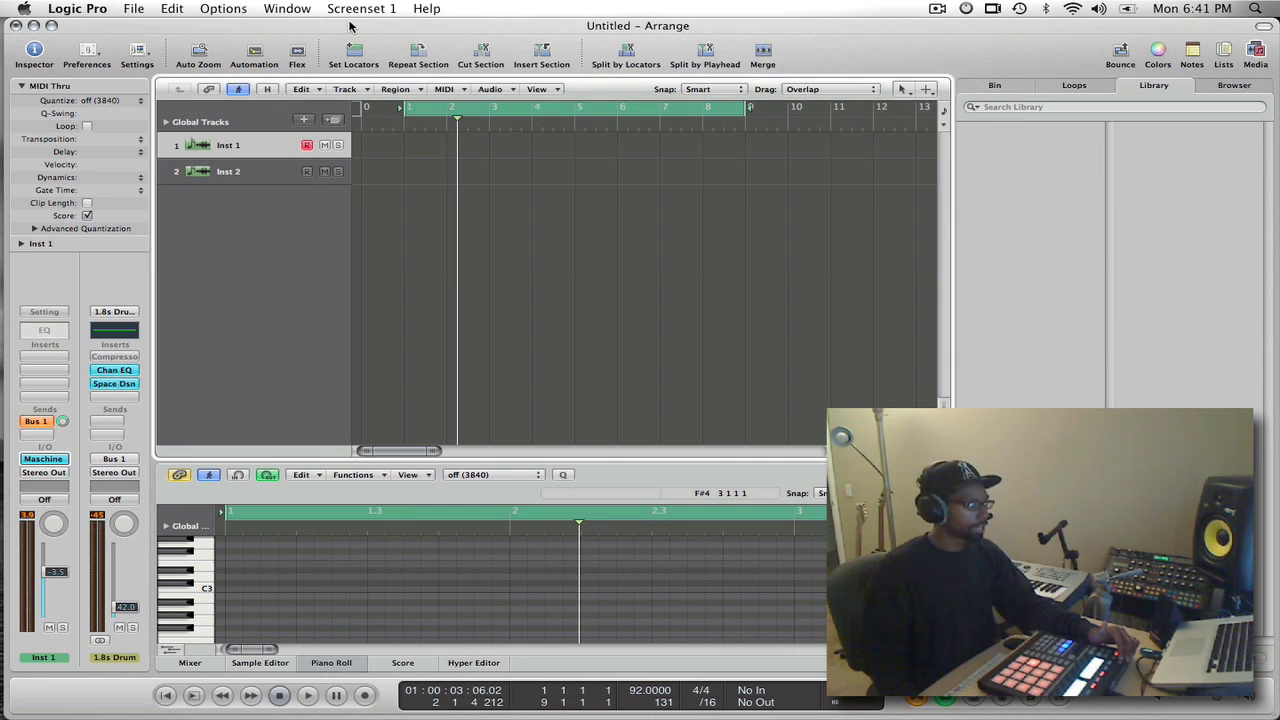
Open the Environment window and create a new Multi-Instrument object.
click(291, 8)
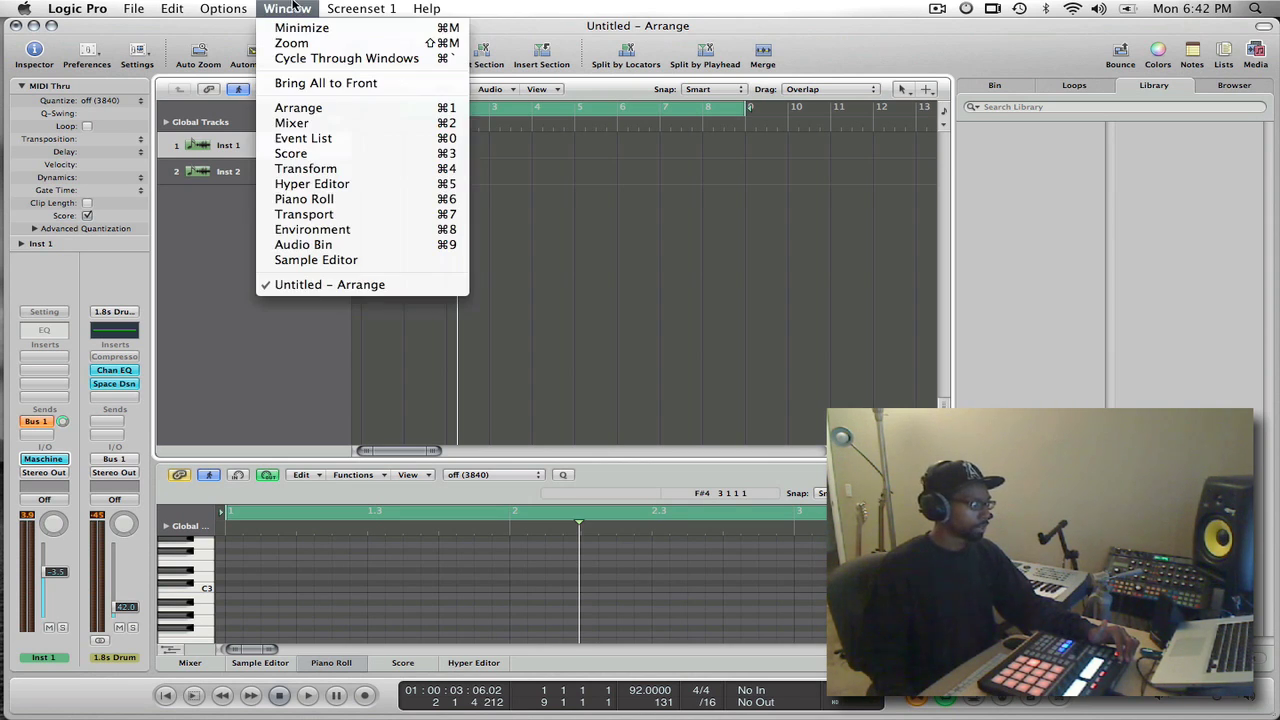
click(352, 231)
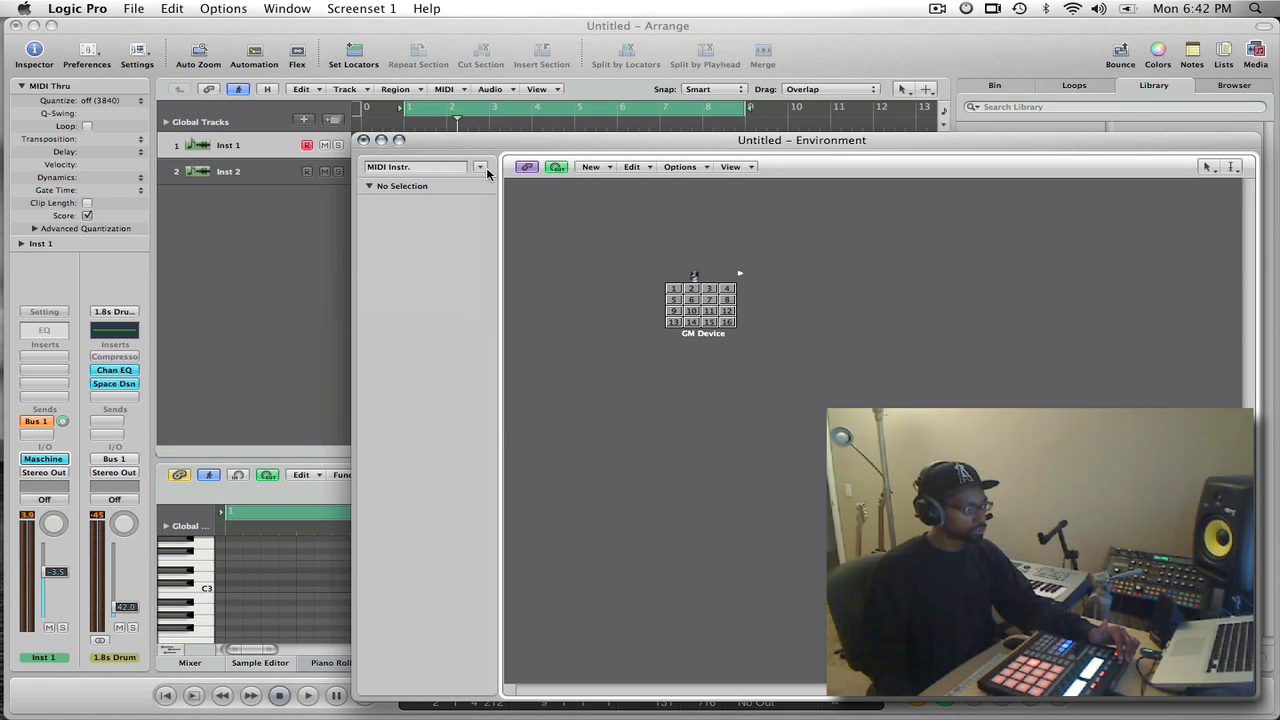
click(592, 168)
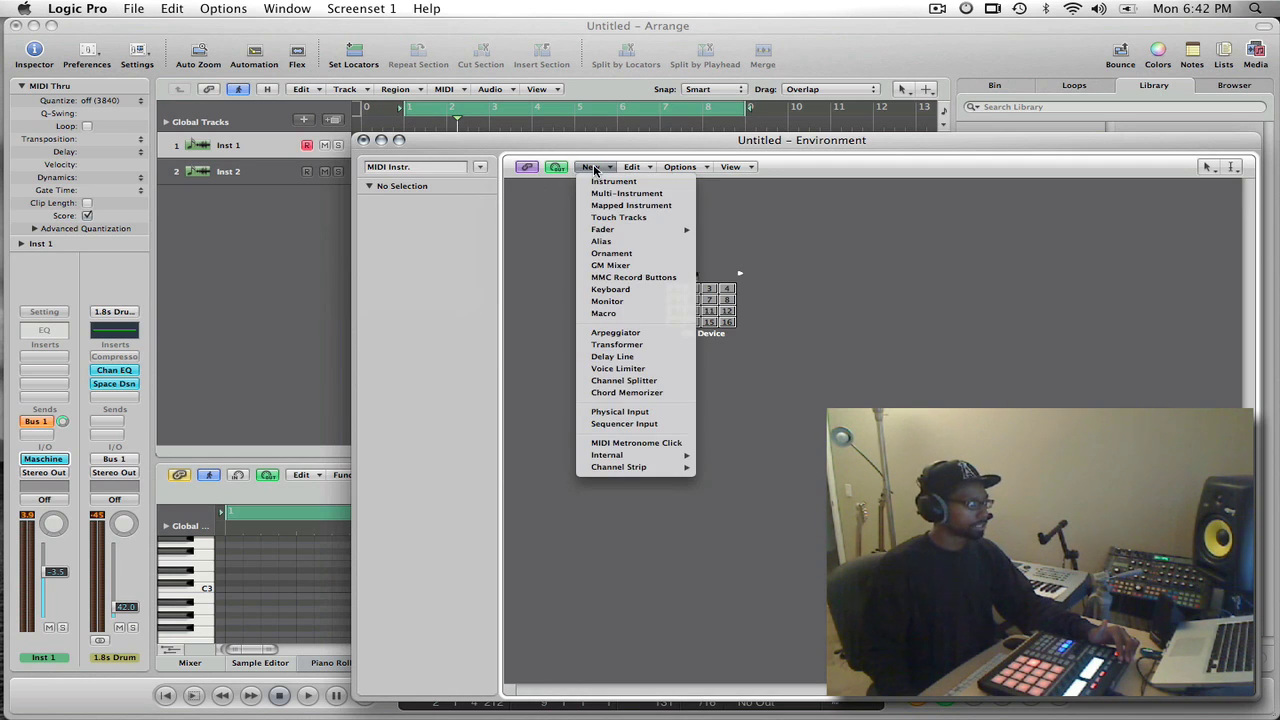
click(630, 197)
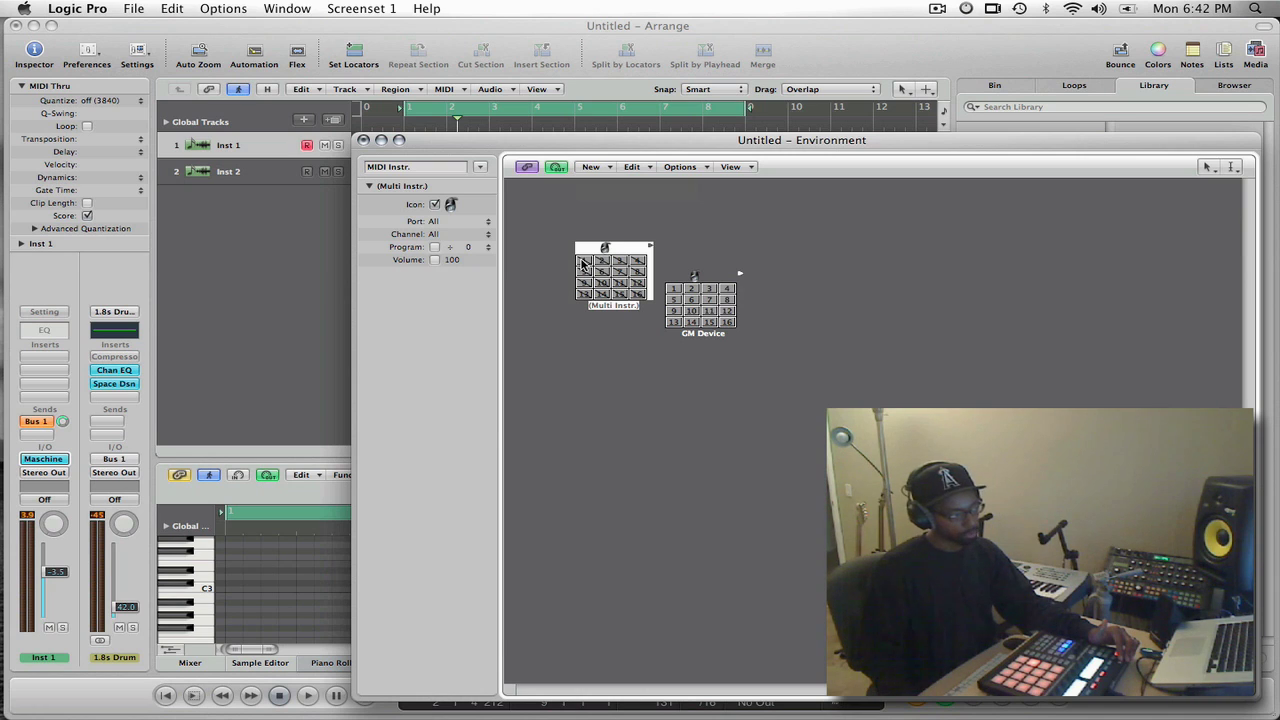
Enable MIDI channels 1 through 16 on the multi-instrument.
click(585, 262)
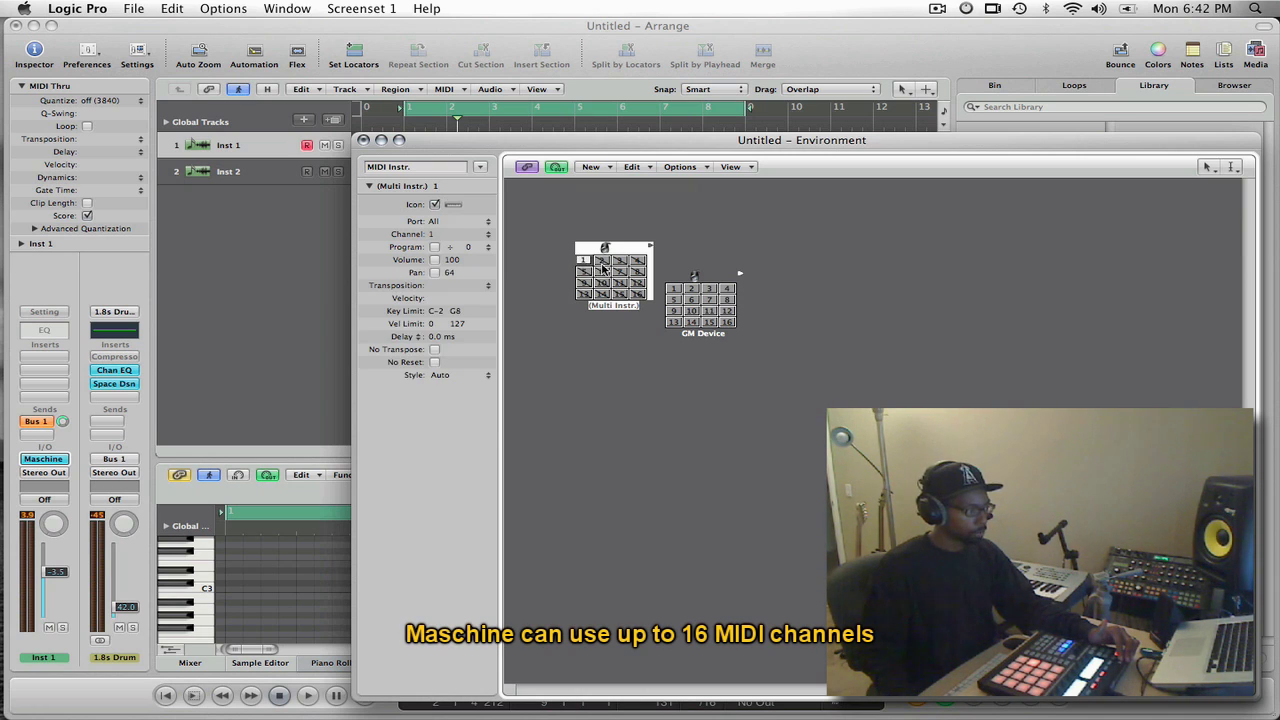
click(602, 260)
click(620, 260)
click(637, 260)
click(585, 272)
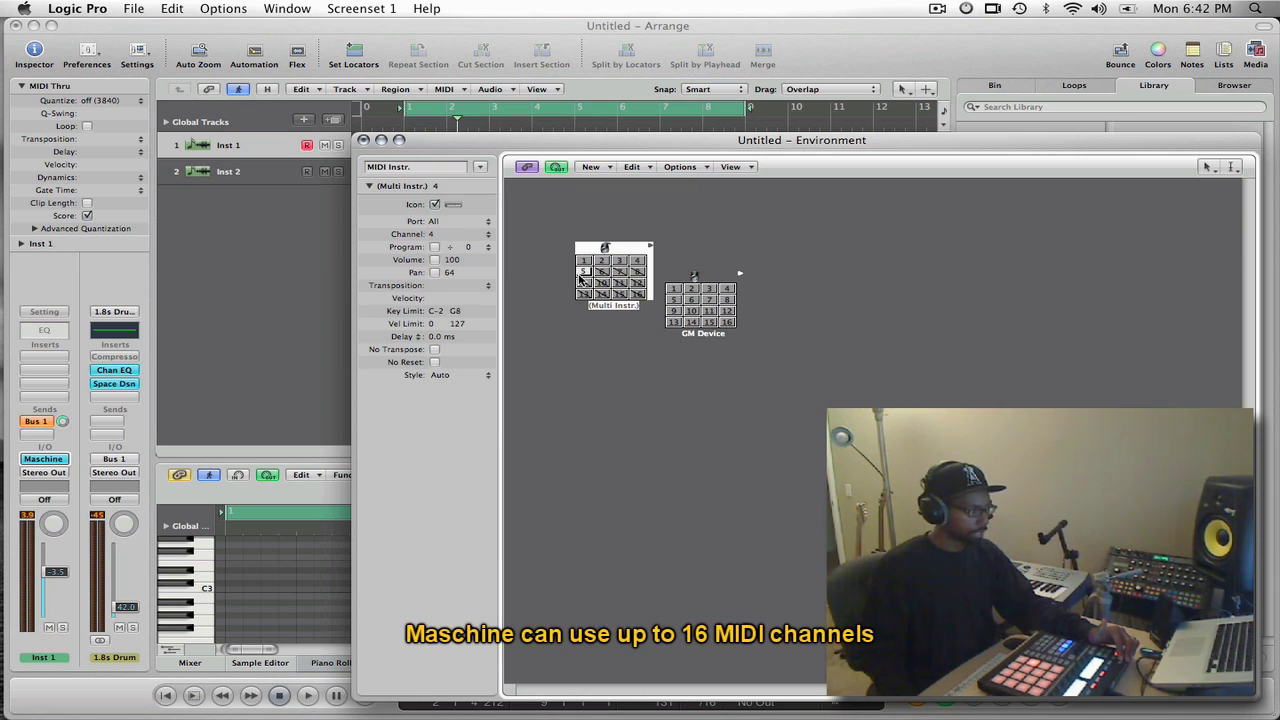
click(602, 272)
click(620, 272)
click(637, 272)
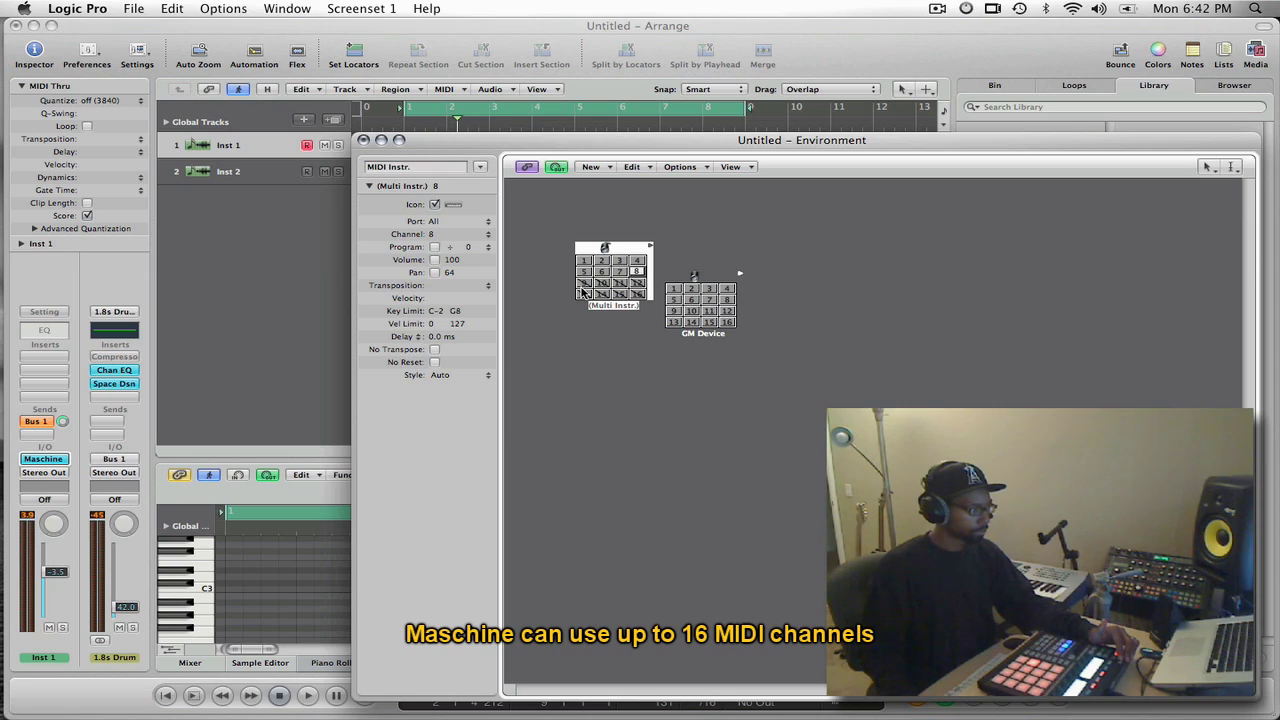
click(585, 283)
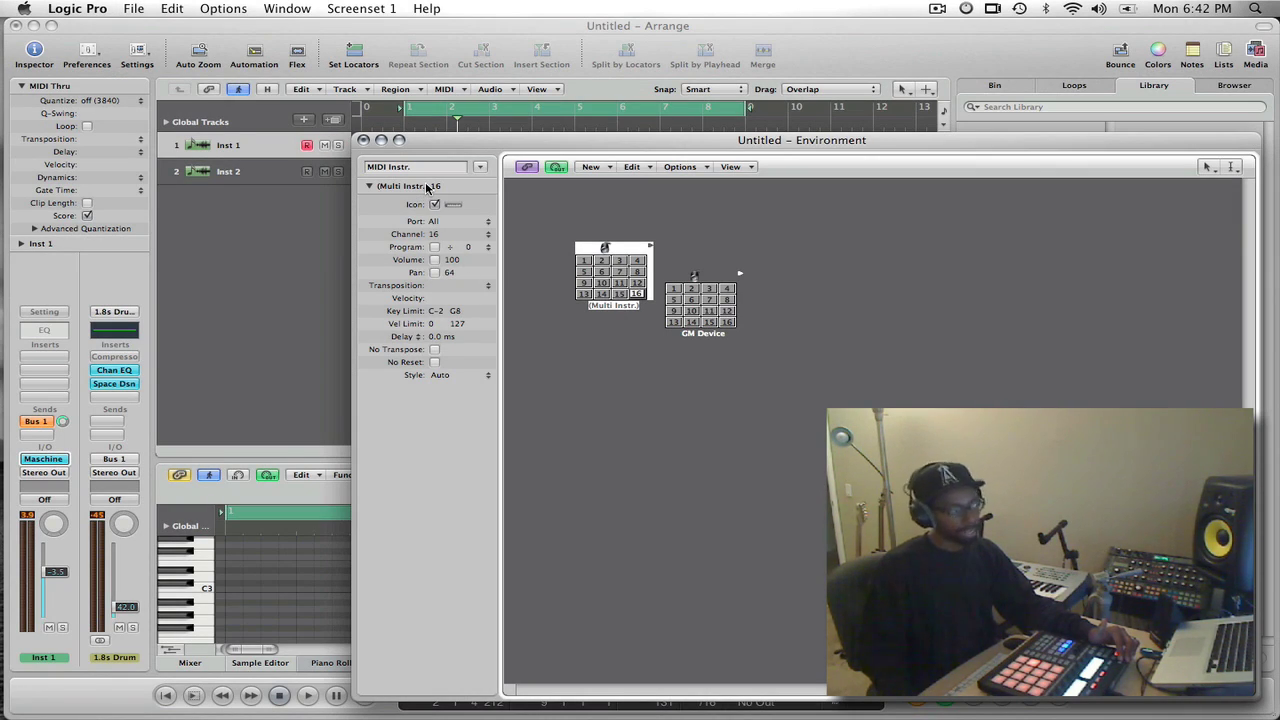
Change the multi-instrument's device name to 'Maschine' and close its settings.
double_click(426, 188)
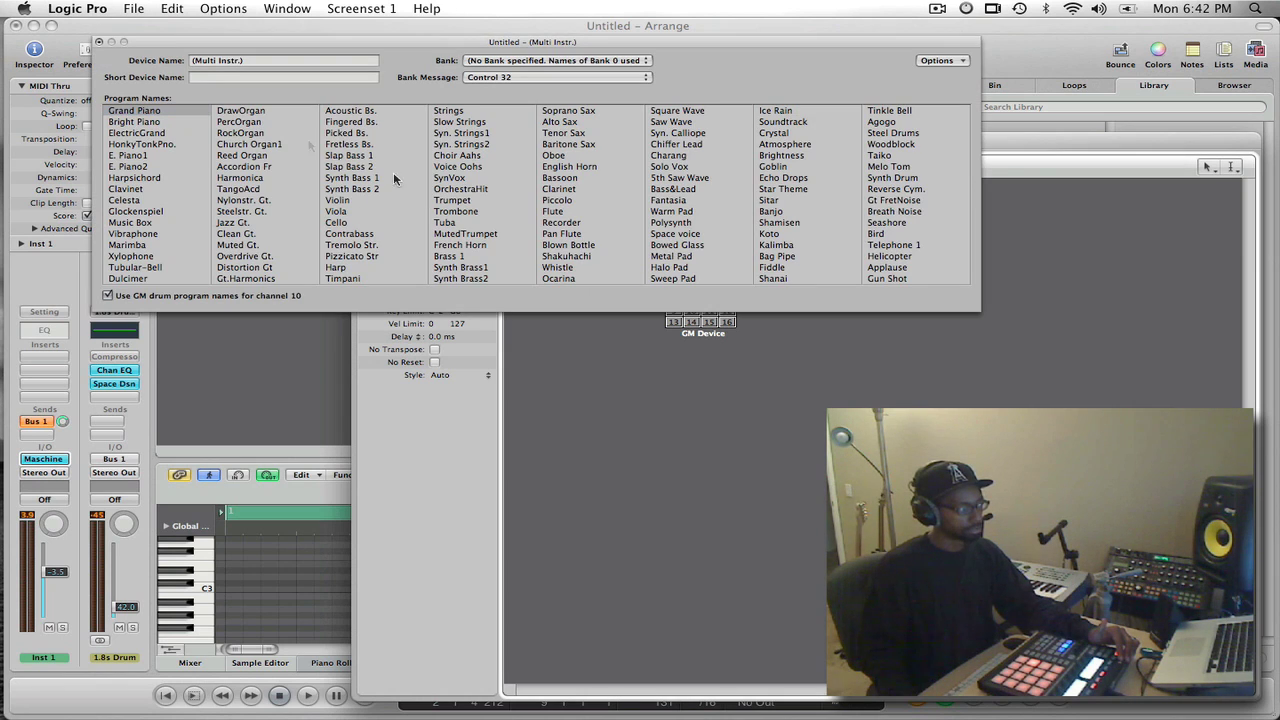
triple_click(236, 60)
text(Ma)
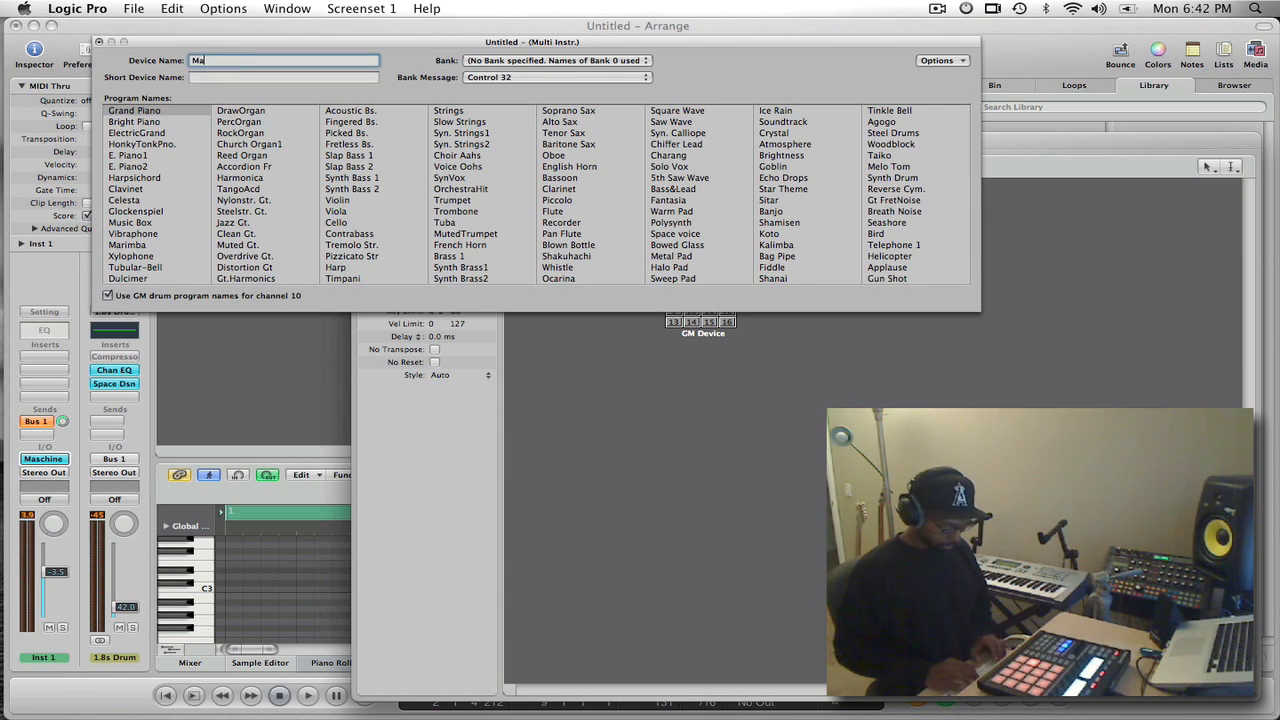
text(schine)
key(Return)
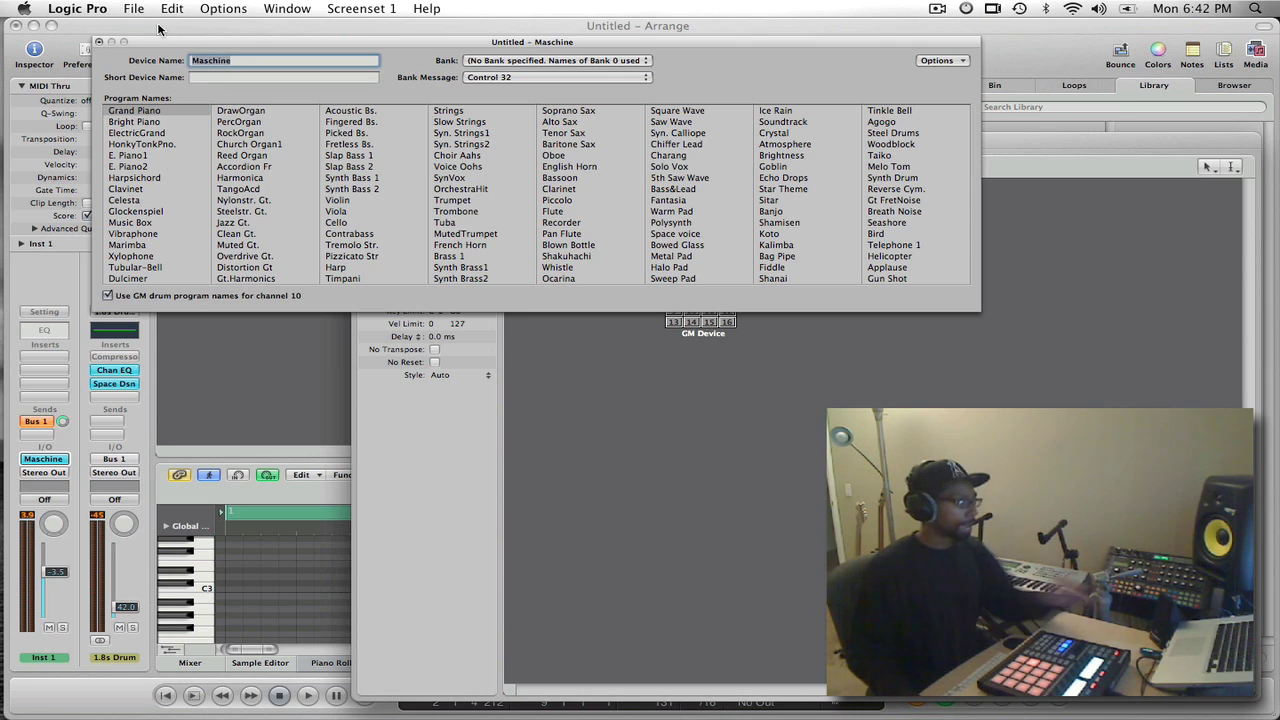
click(99, 41)
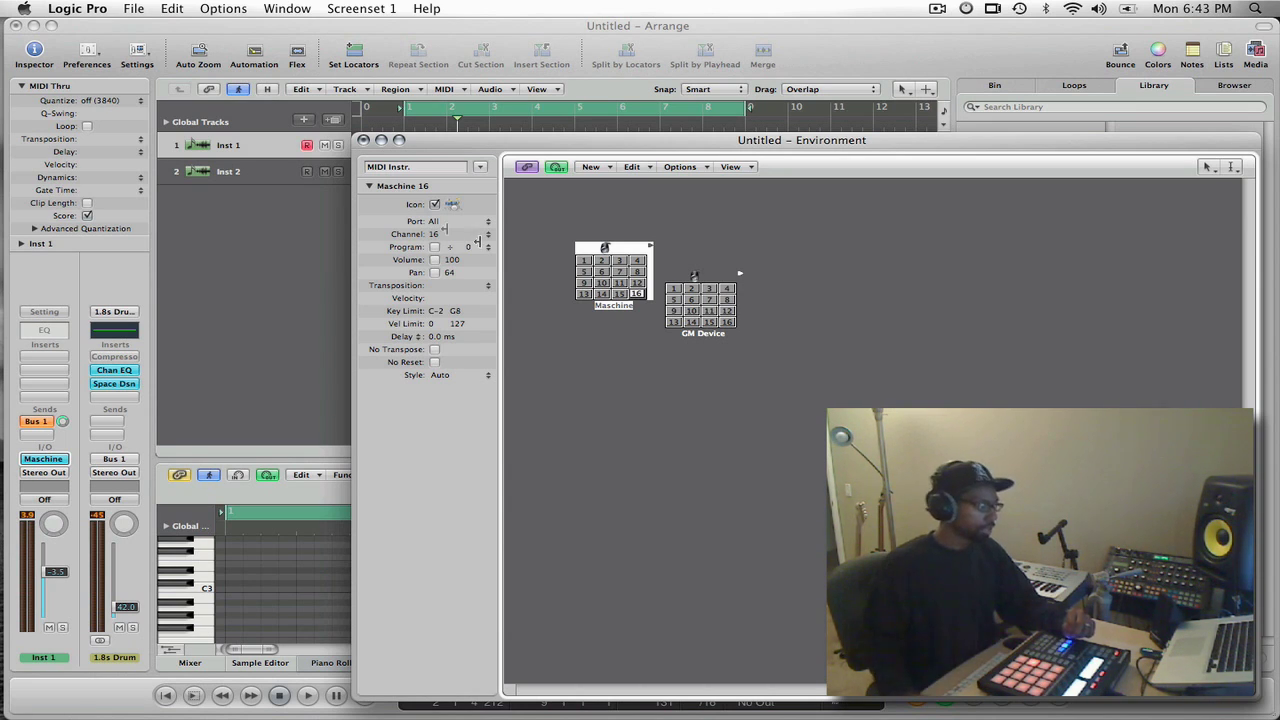
Set the Maschine multi-instrument's MIDI port to Off.
click(448, 221)
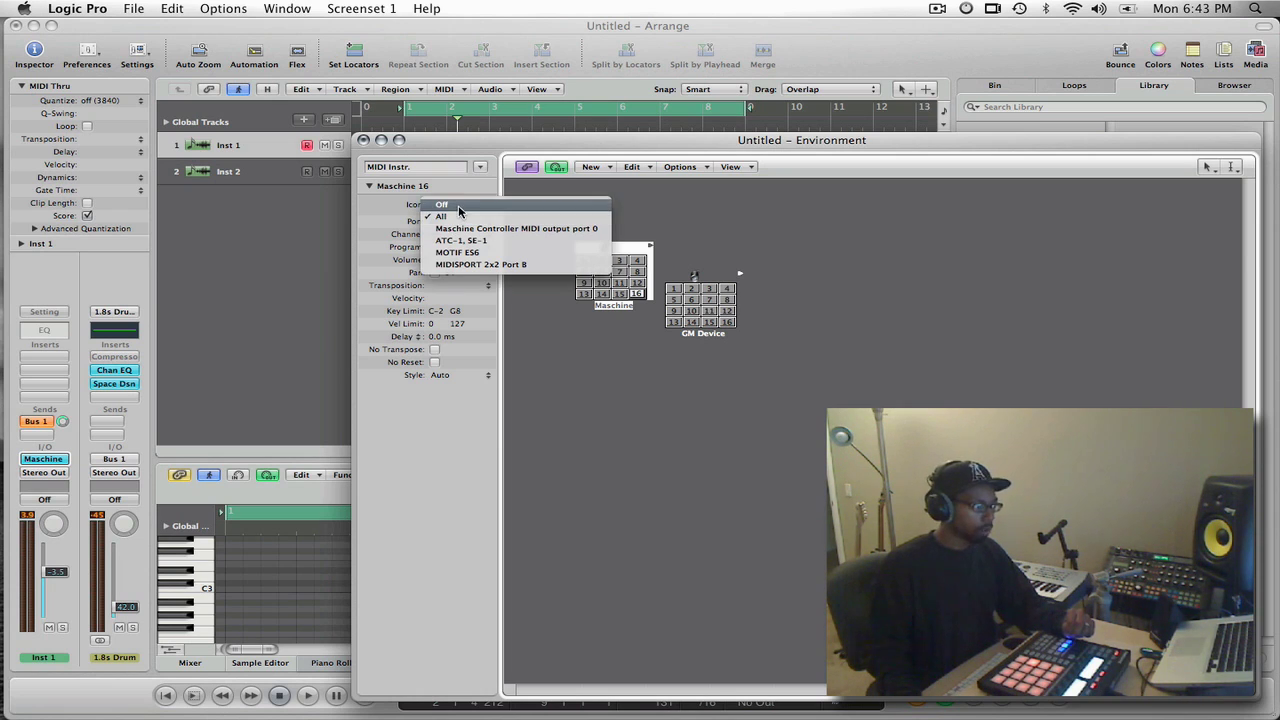
click(442, 204)
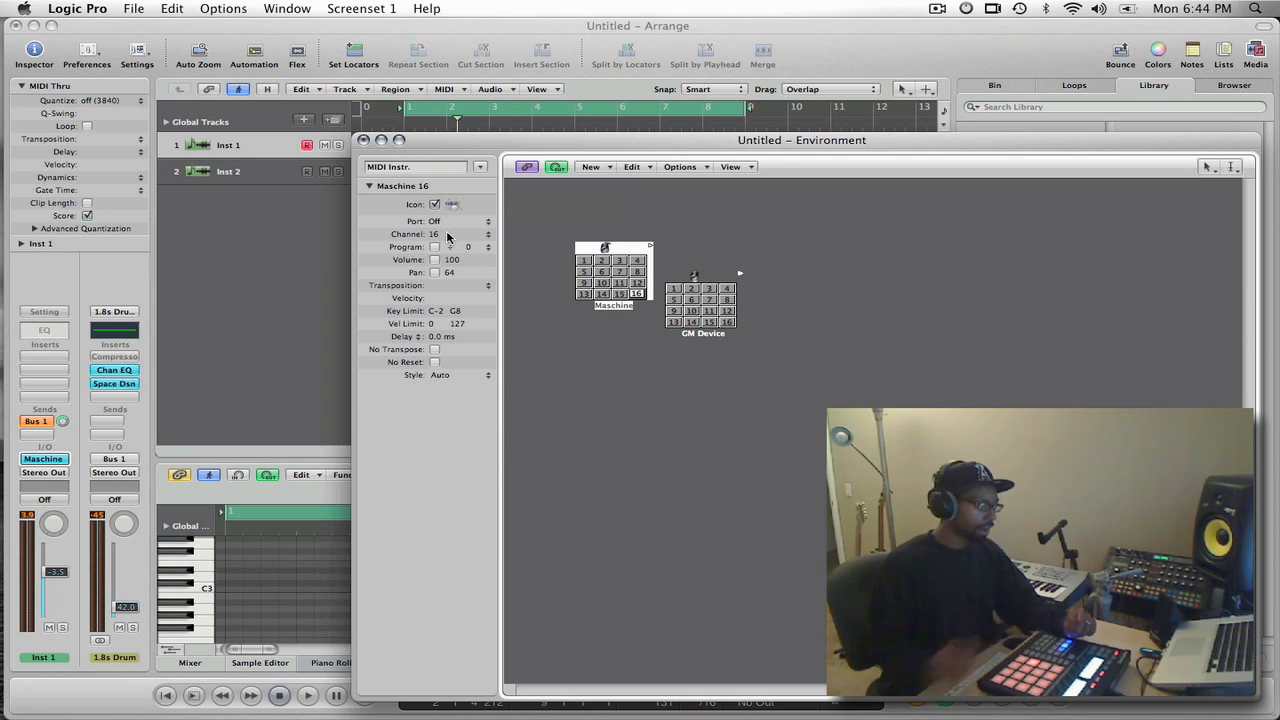
click(288, 8)
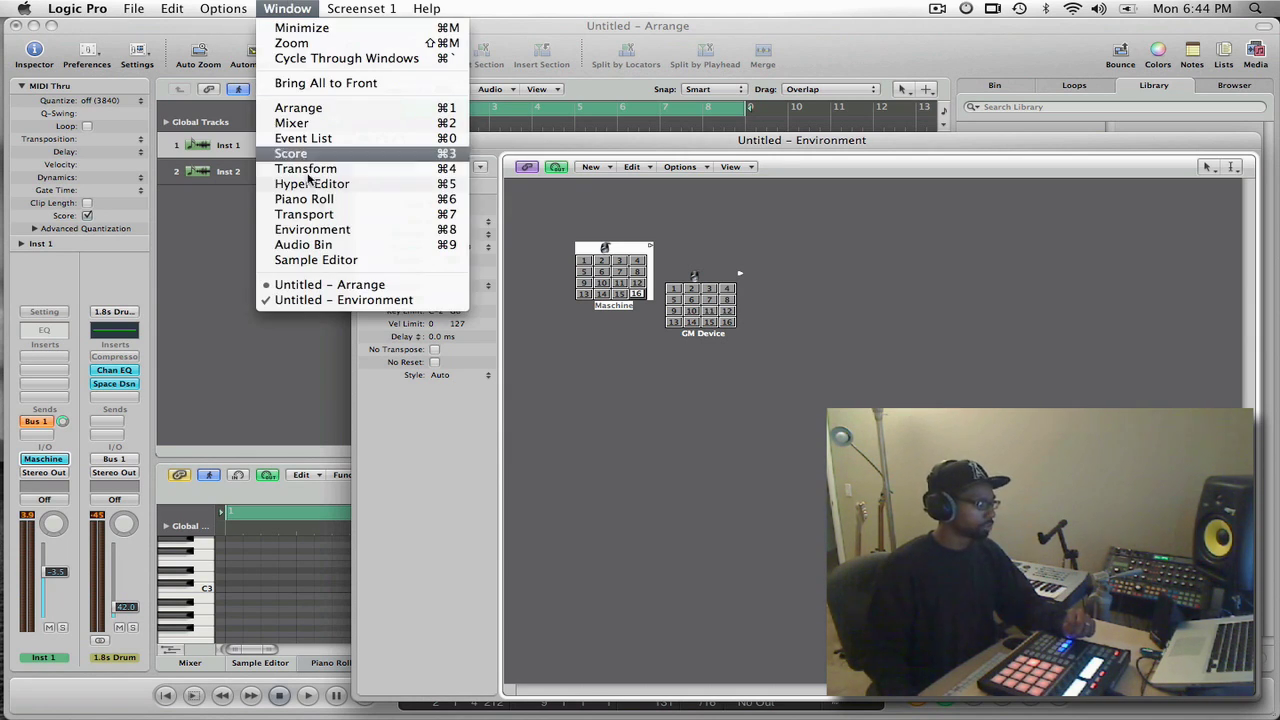
Open a second Environment window on the Mixer layer and move it below Maschine.
click(352, 230)
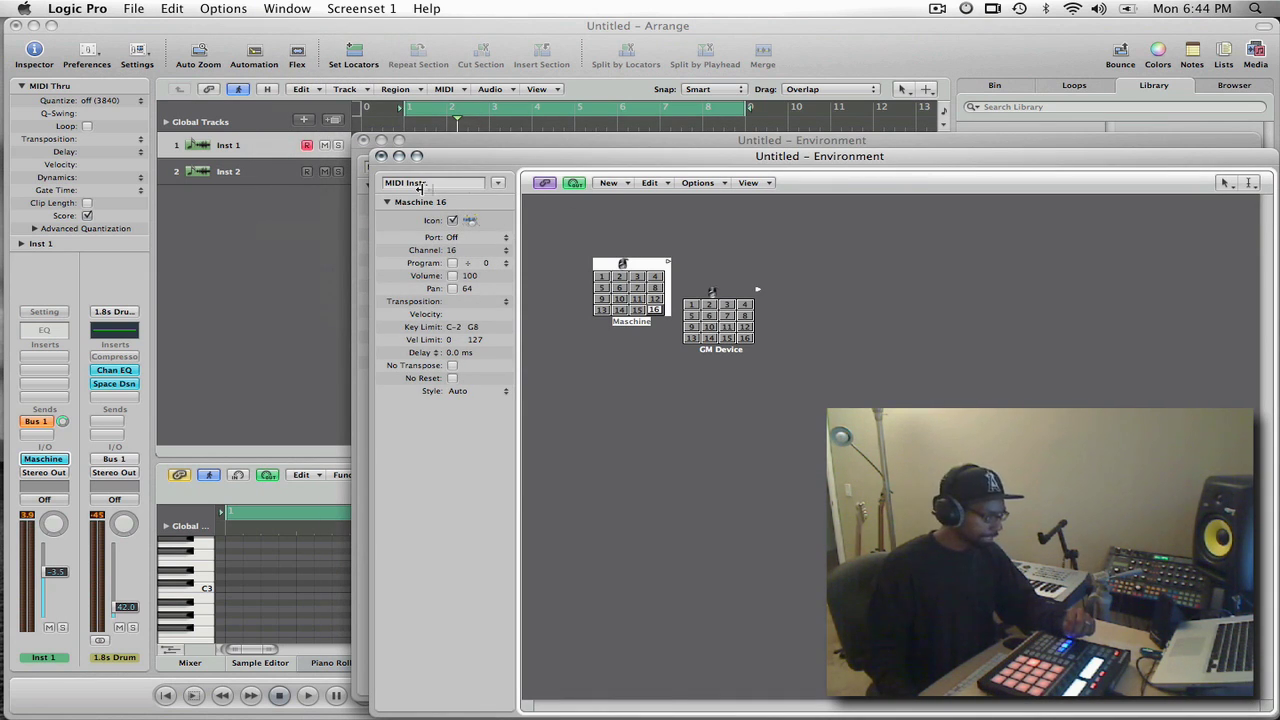
click(498, 184)
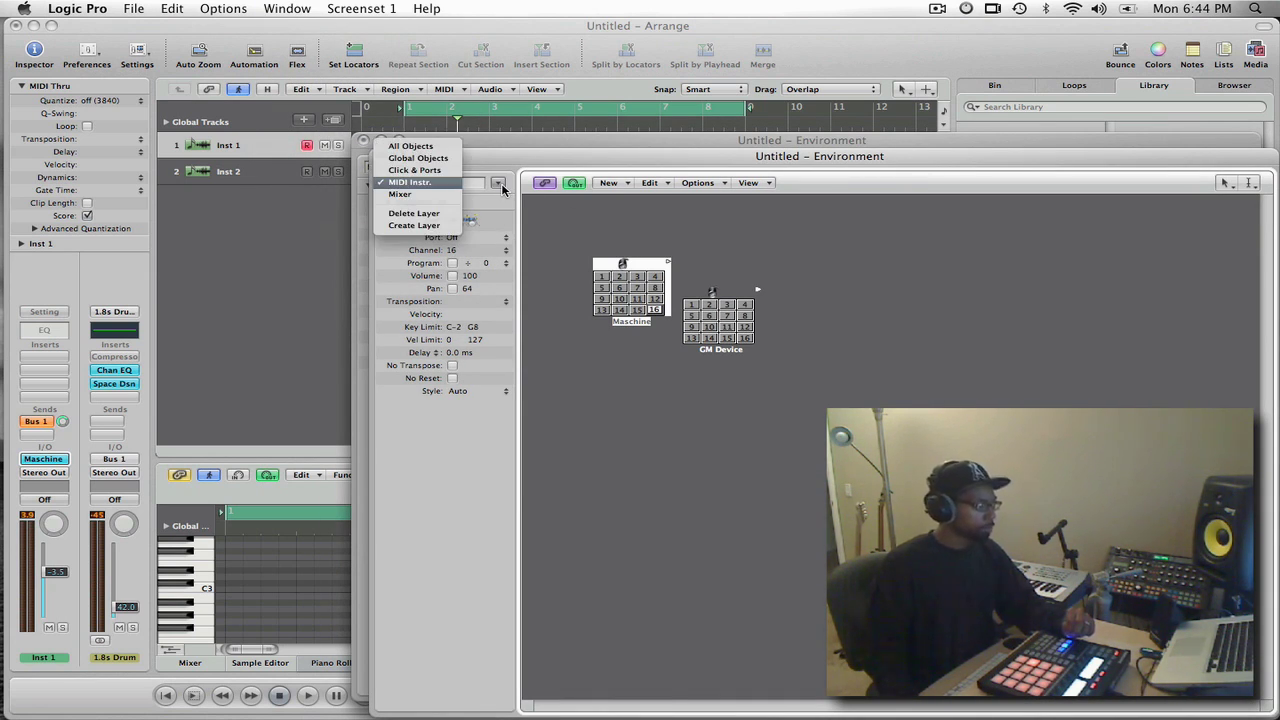
click(437, 196)
mouse_move(554, 159)
mouse_down()
mouse_move(613, 357)
mouse_move(575, 382)
mouse_up()
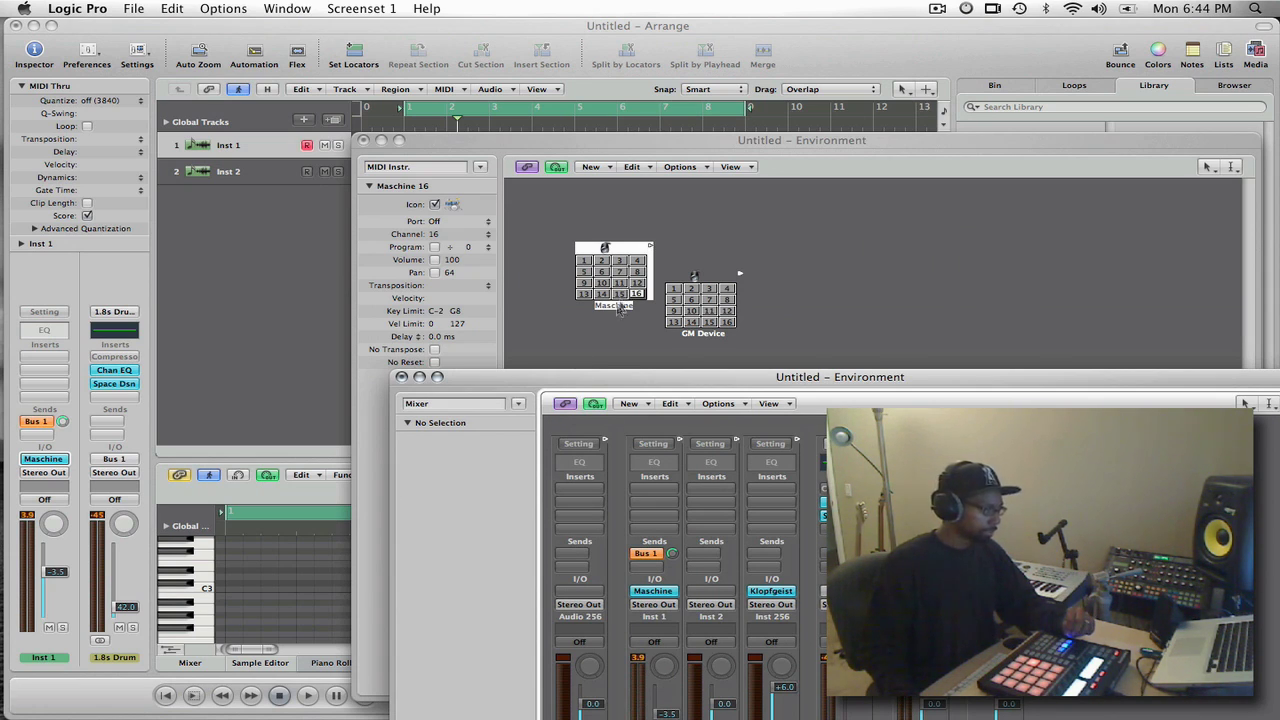
Select the Inst 1 channel strip and the Maschine object, then close the Mixer window.
click(656, 252)
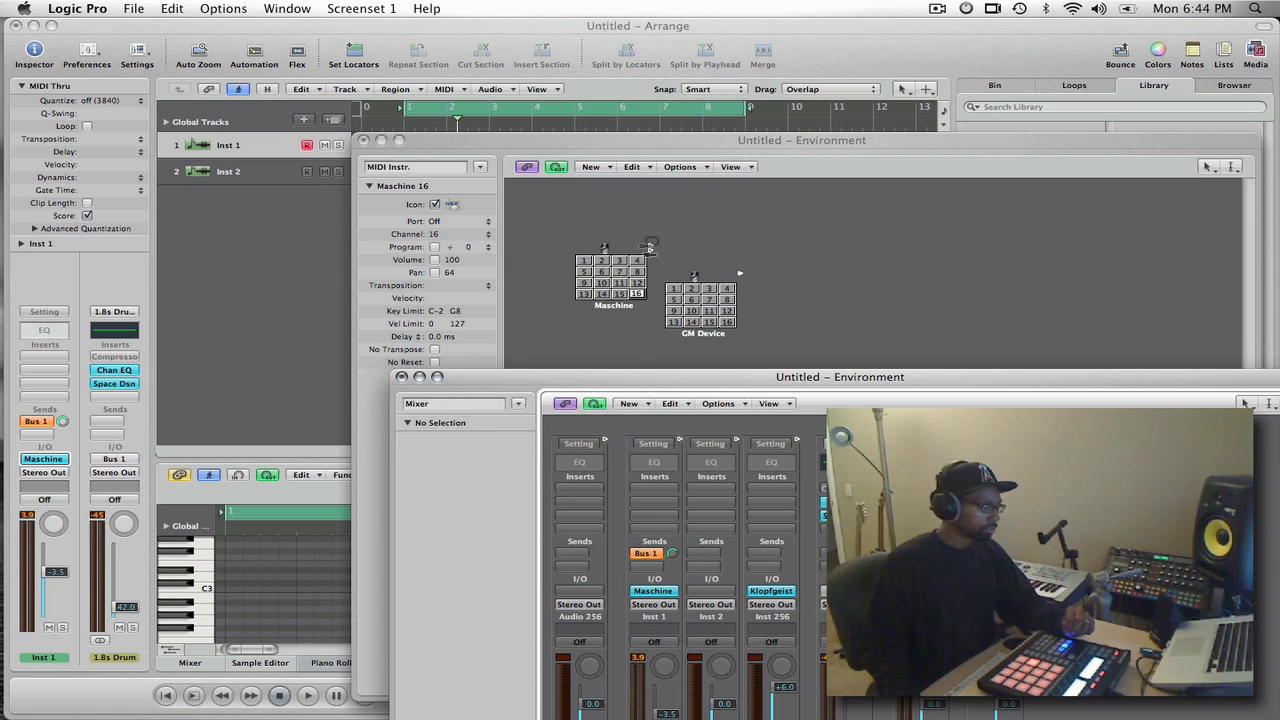
click(641, 462)
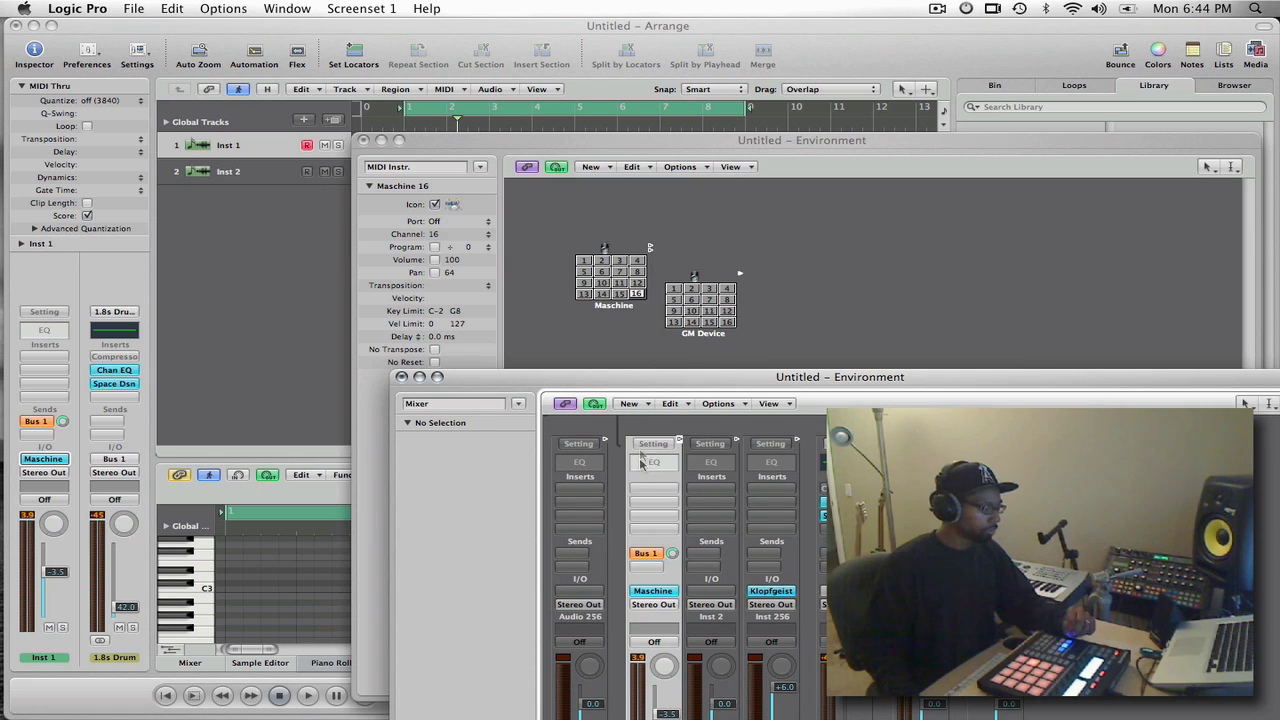
click(651, 556)
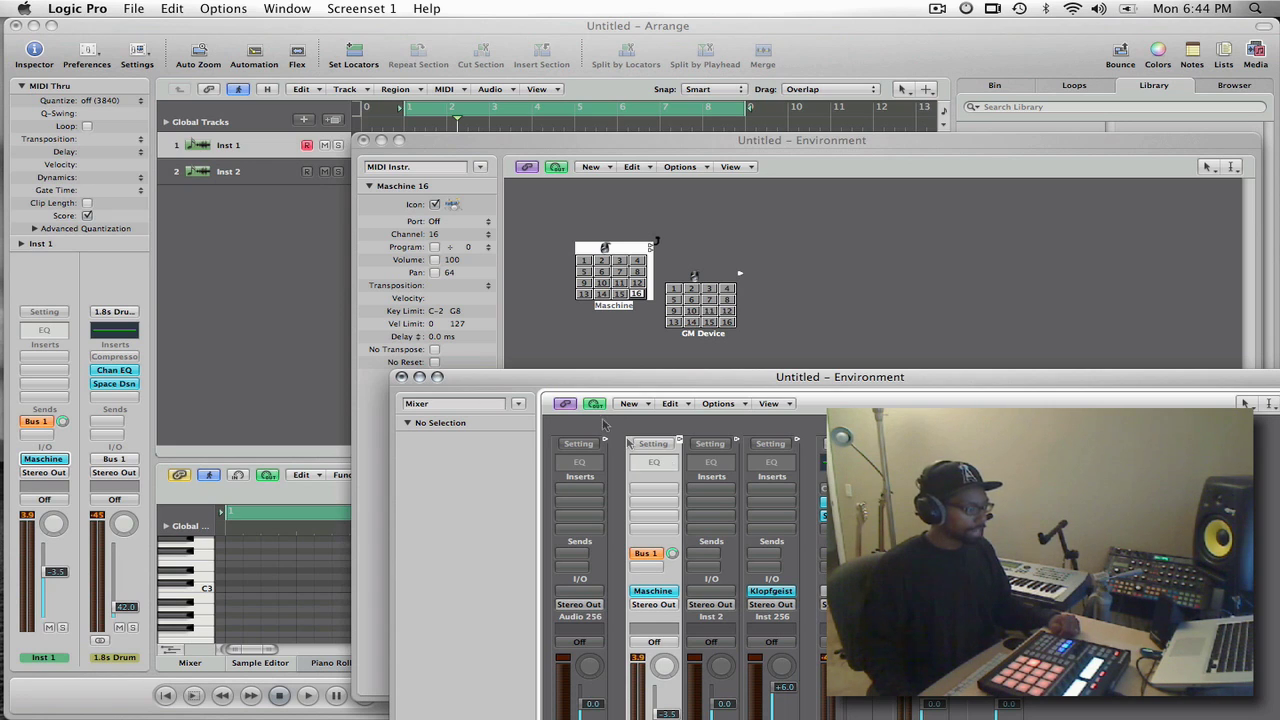
click(401, 377)
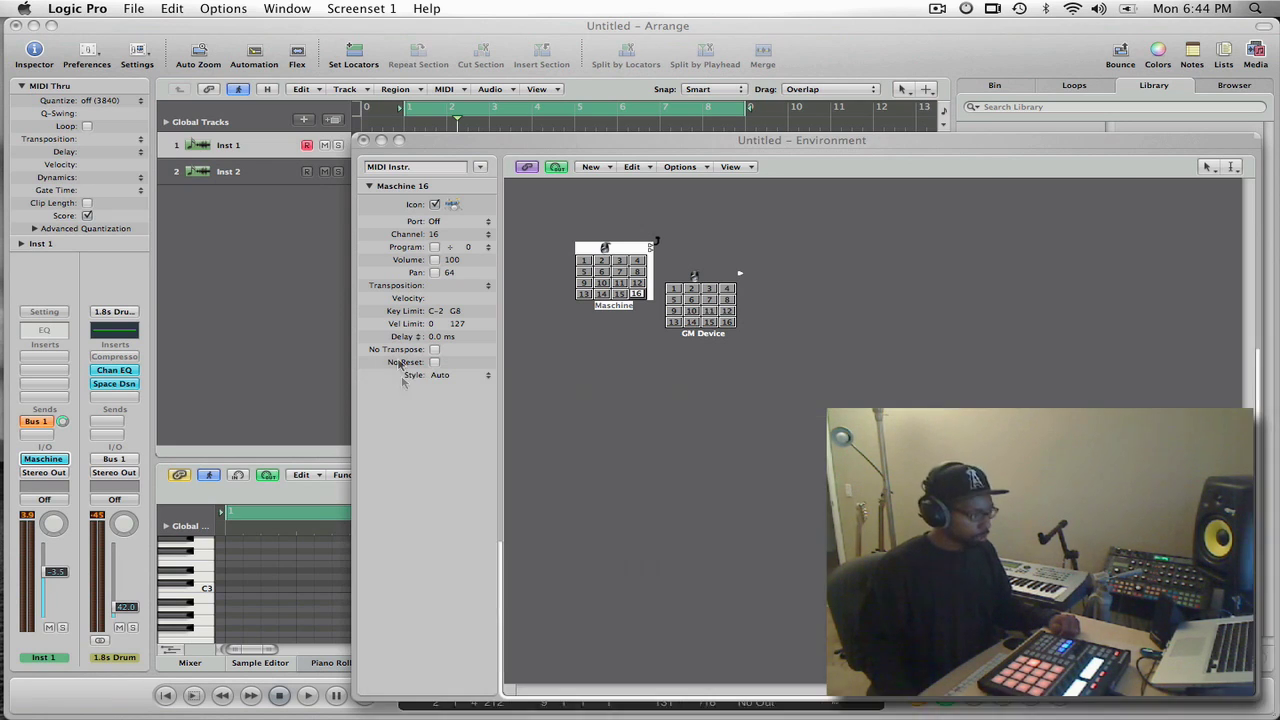
Close the Environment and save the project as template 'Maschine Logic'.
click(363, 140)
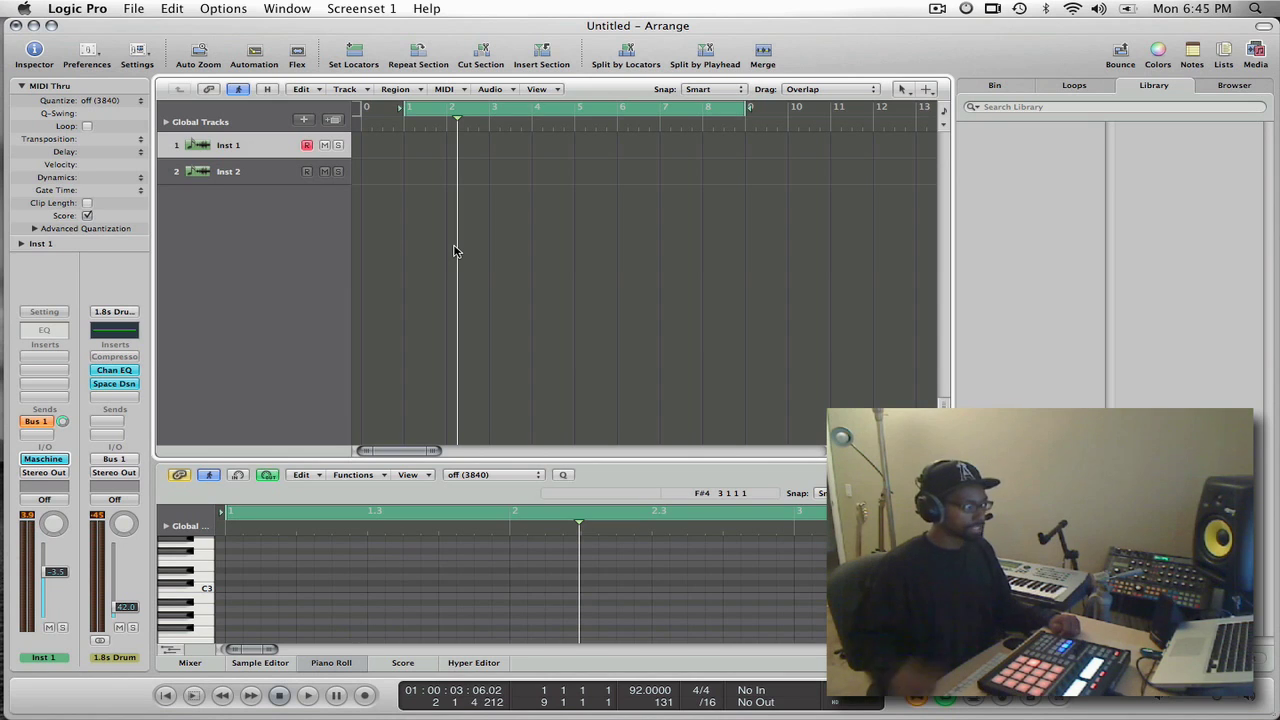
click(133, 7)
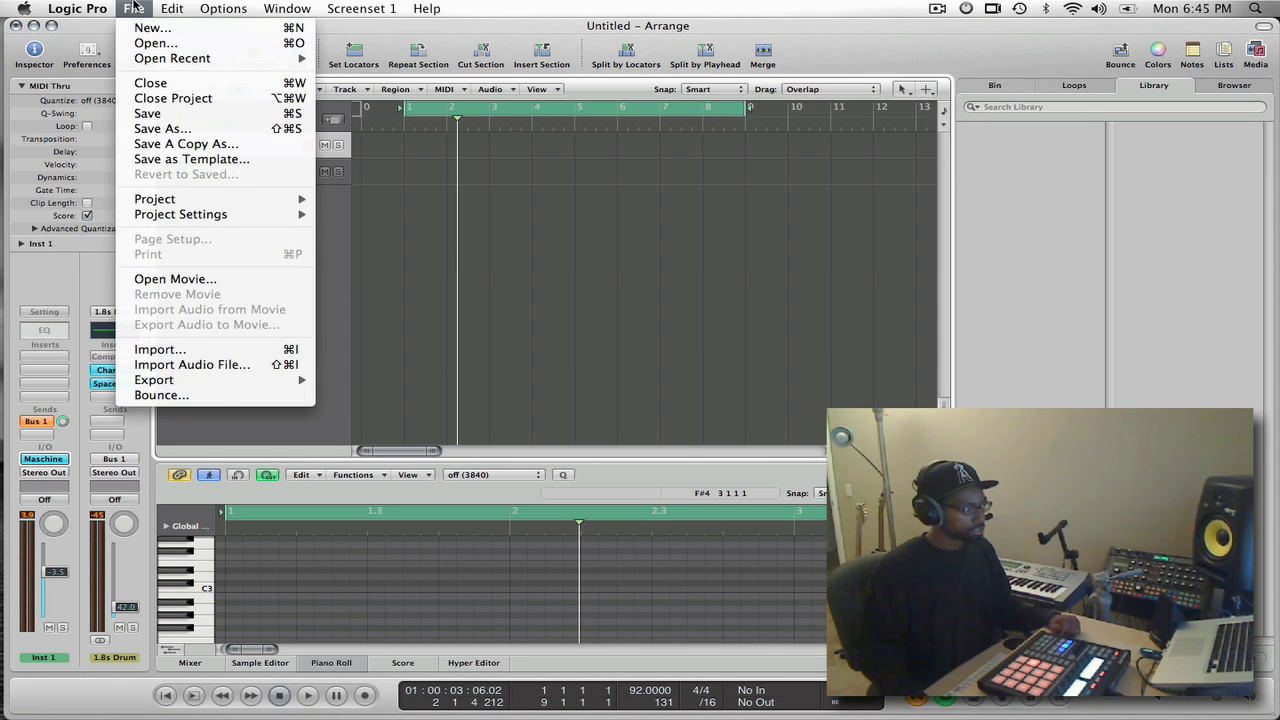
click(201, 162)
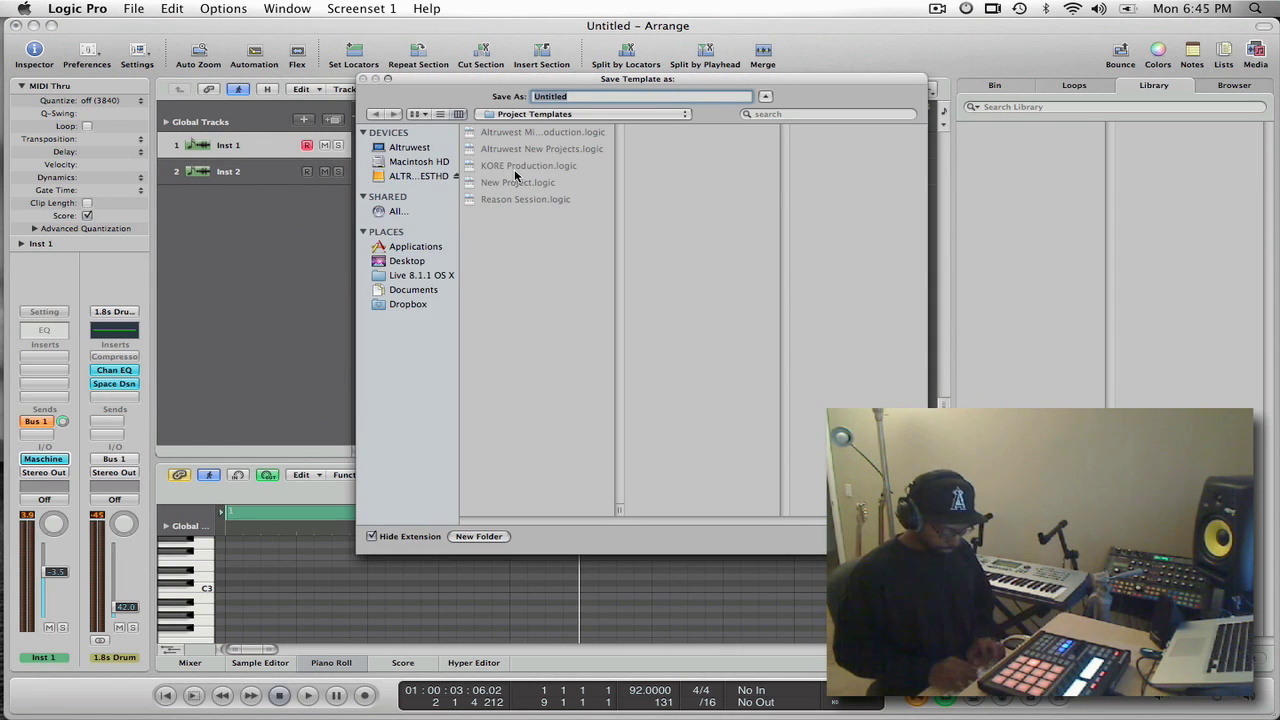
text(Maschi)
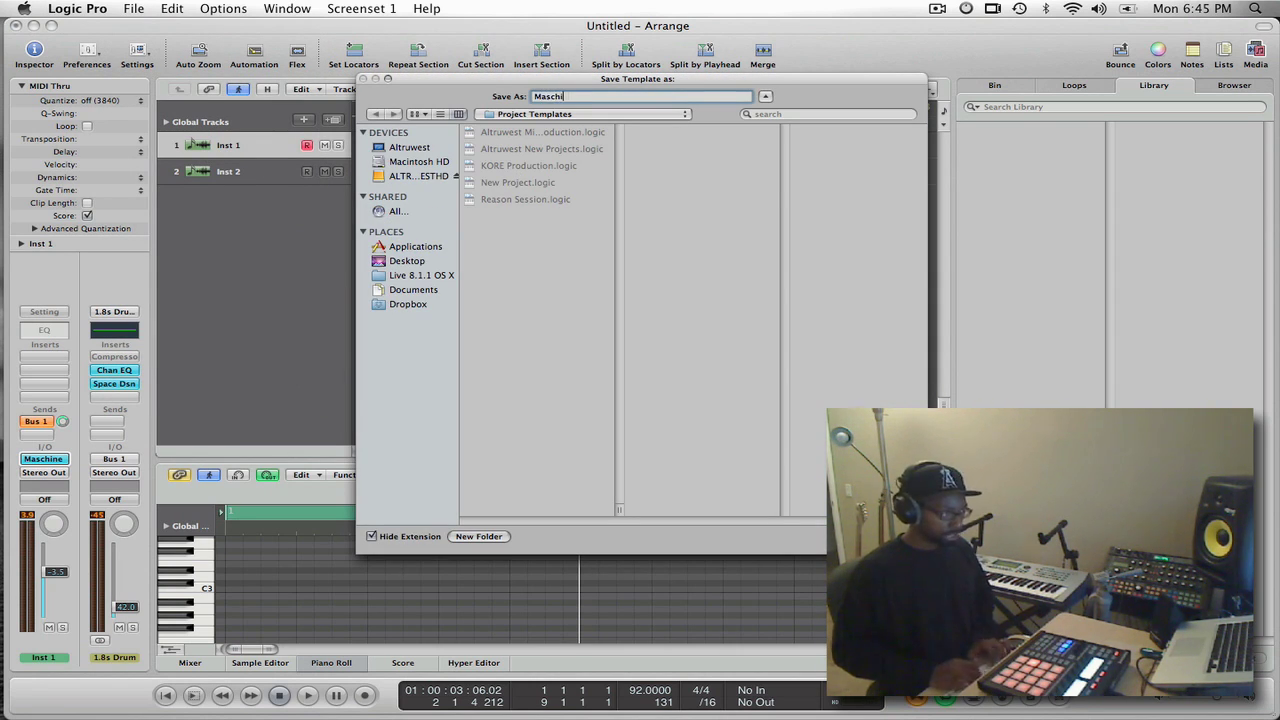
text(ne Logic)
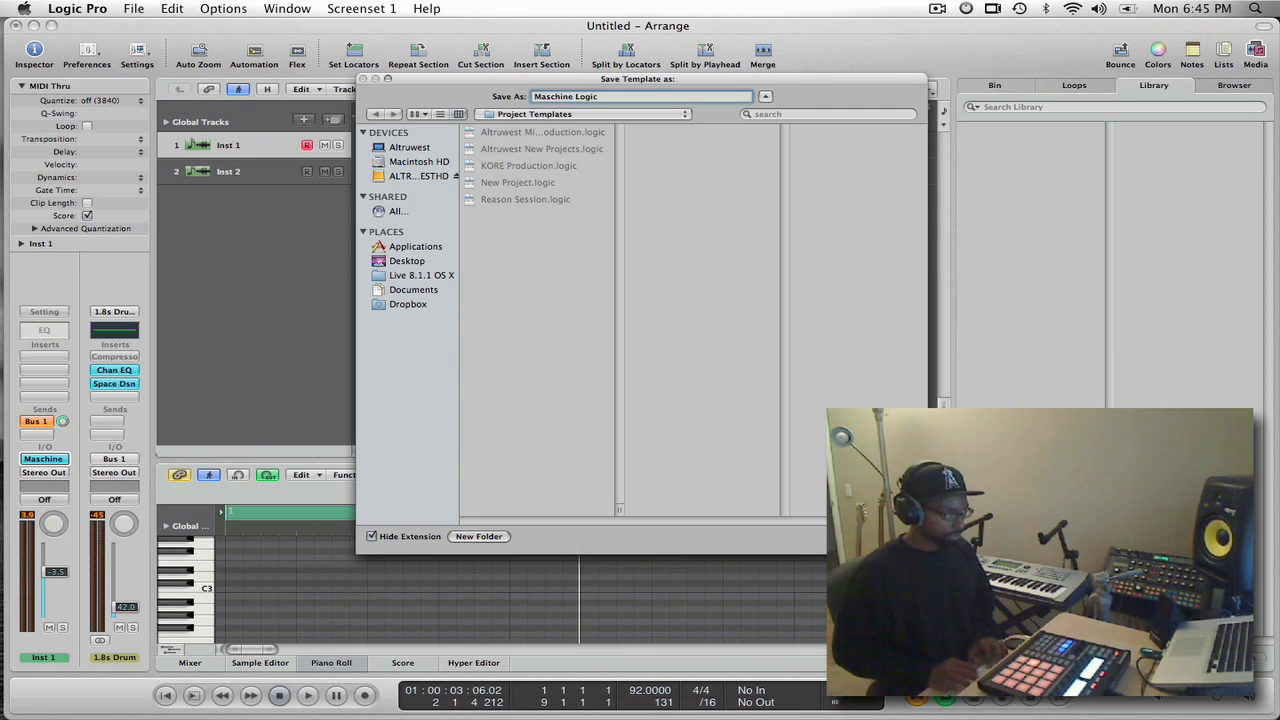
key(Return)
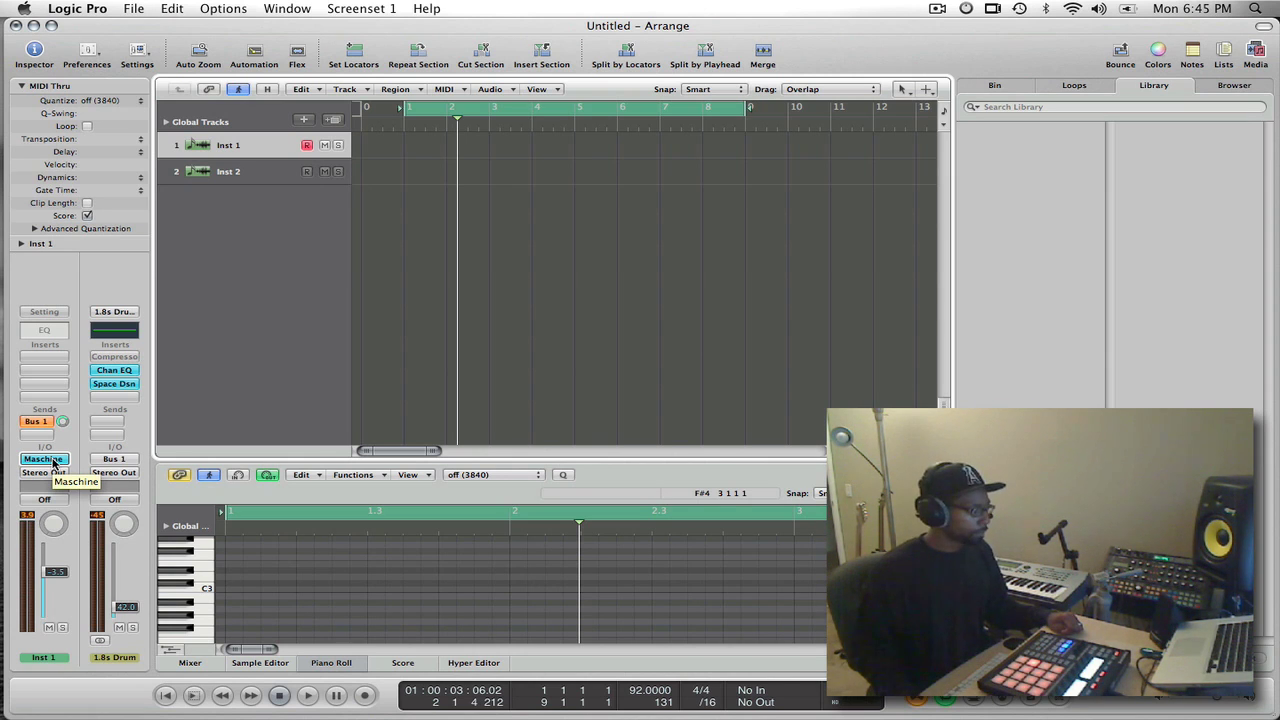
Open the Maschine plug-in on Inst 1, select group Deadly Kit D and show its sound options.
click(54, 462)
click(113, 407)
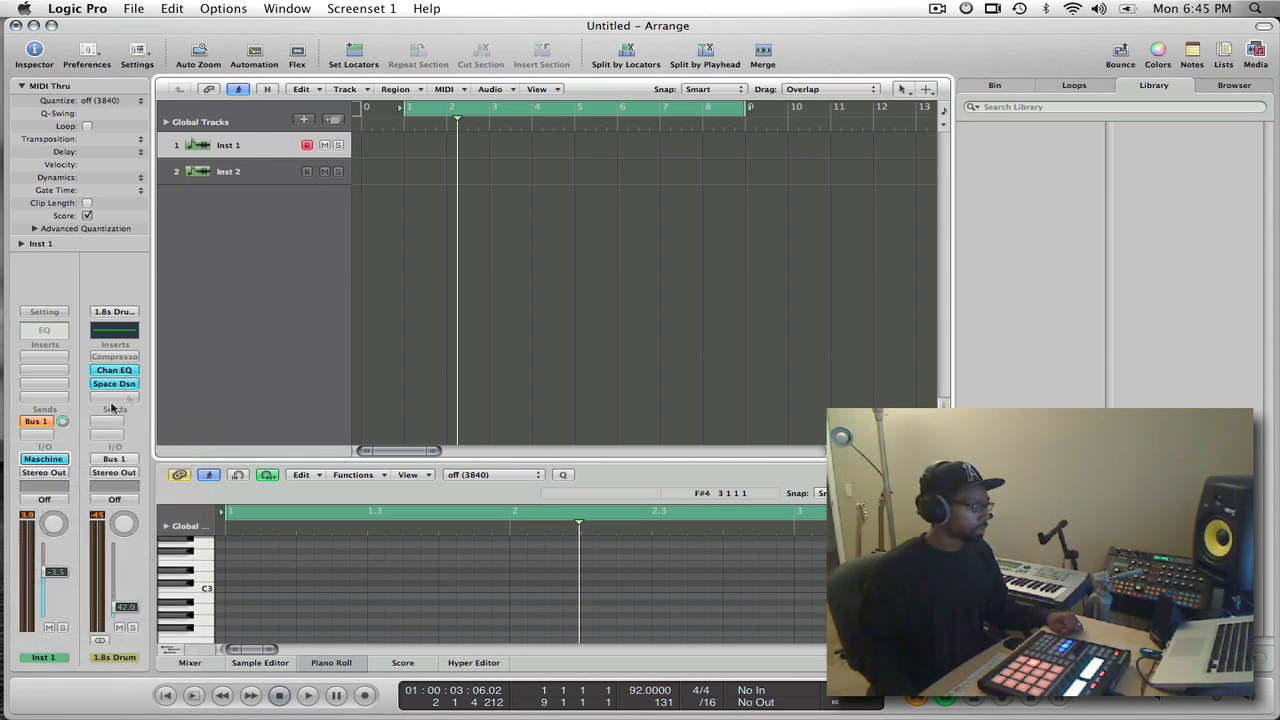
click(55, 459)
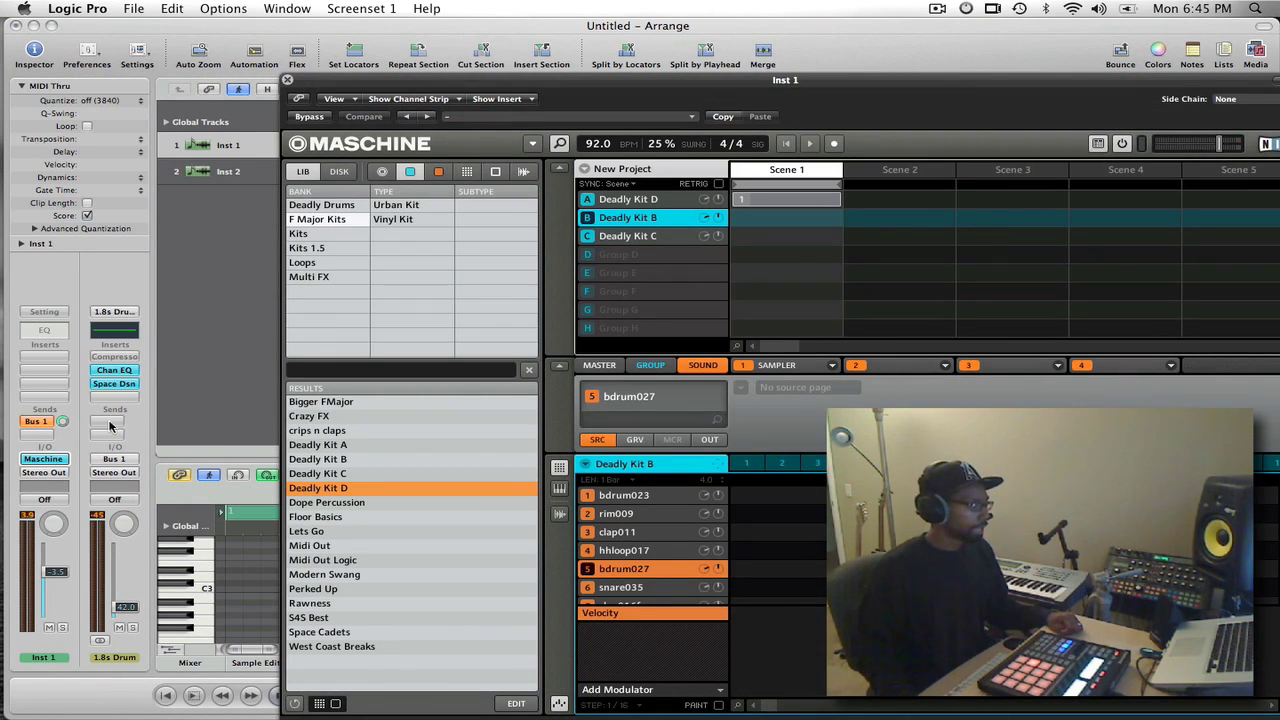
click(628, 202)
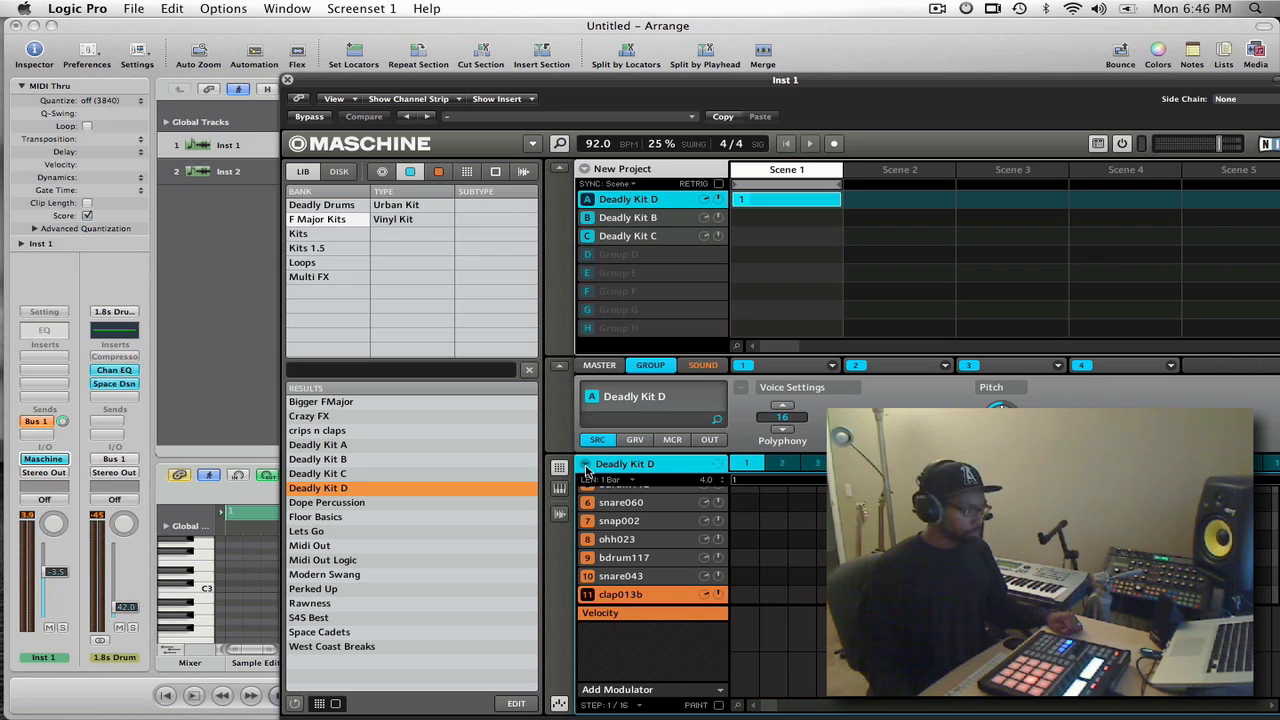
click(586, 466)
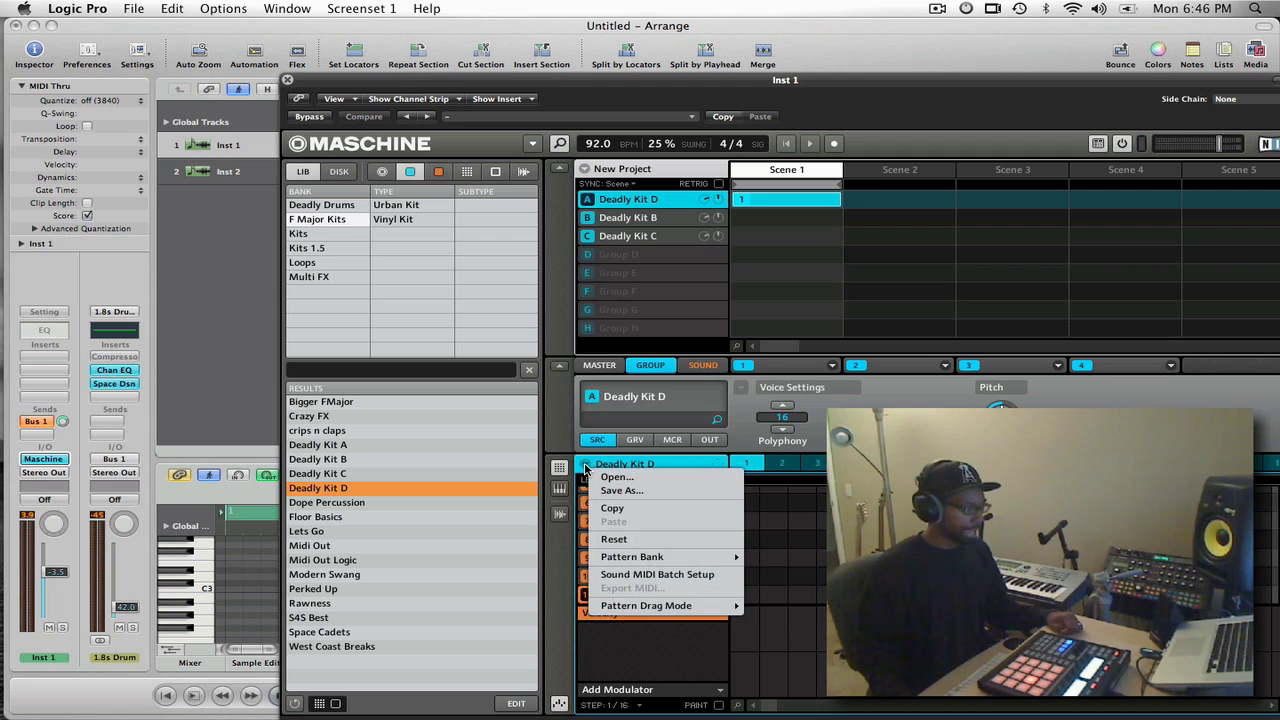
Map Deadly Kit D's sounds to MIDI channel 1 with the sound MIDI batch setup.
click(678, 576)
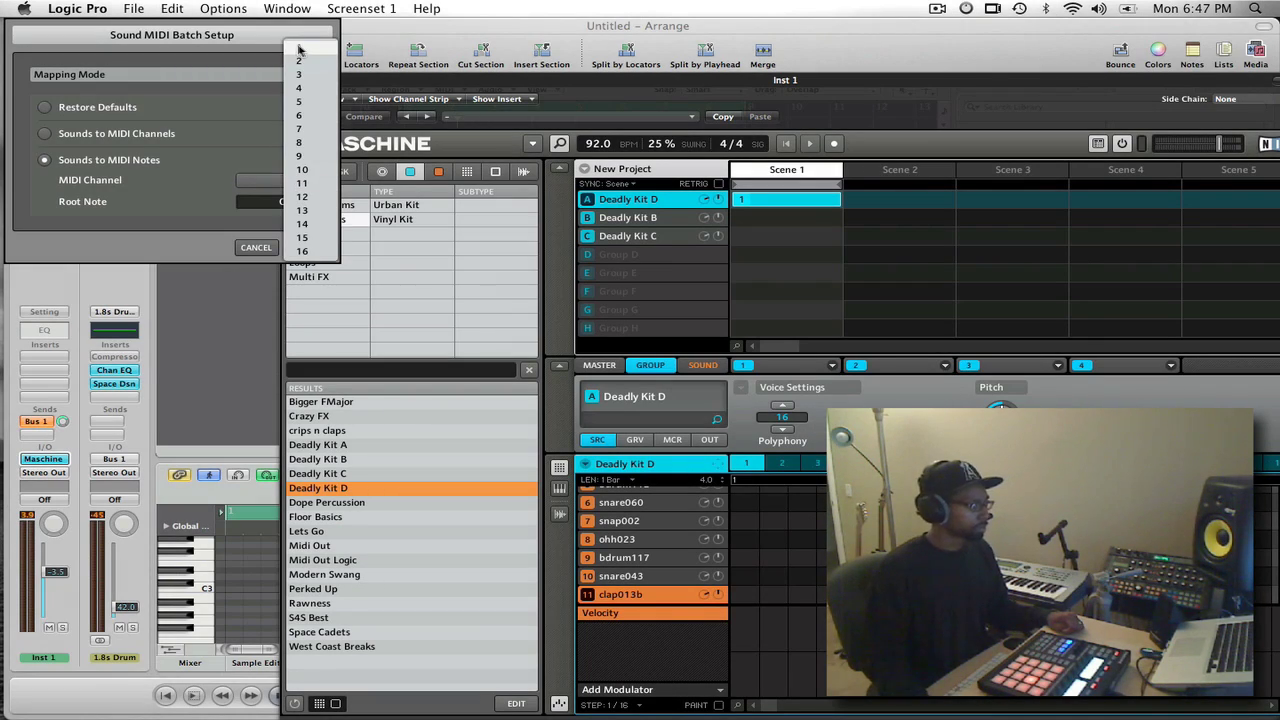
click(301, 49)
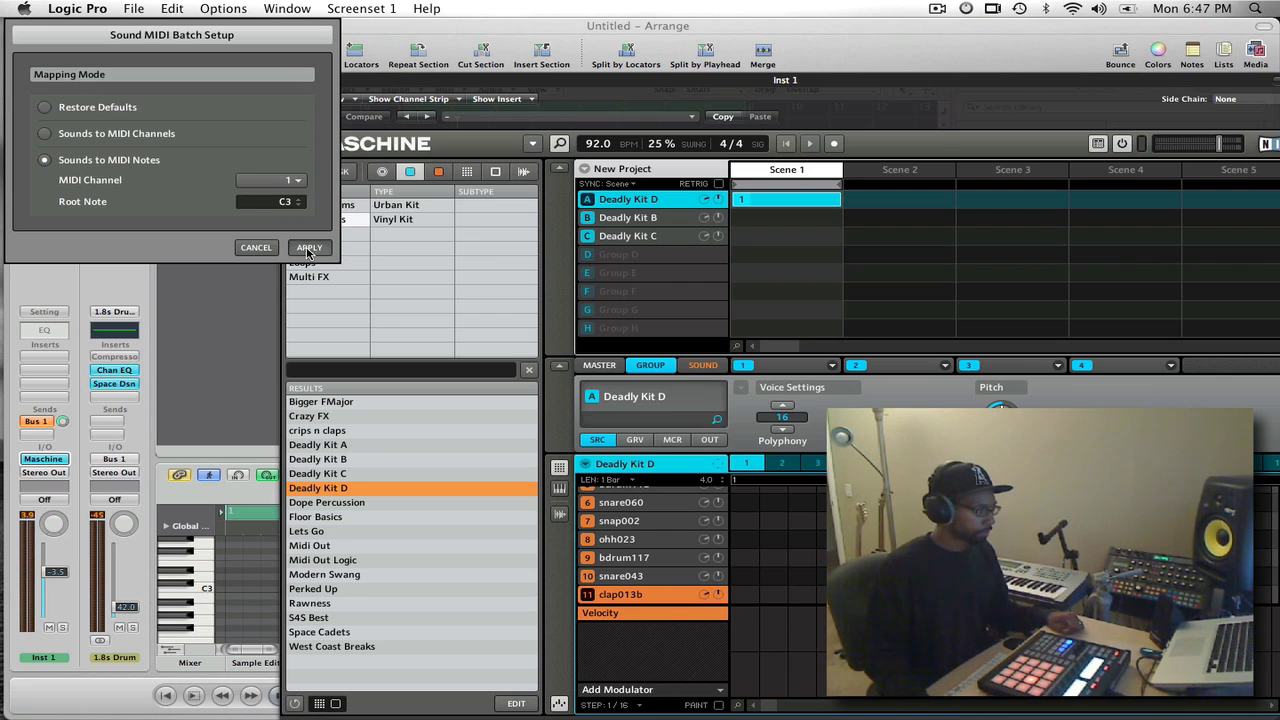
click(309, 247)
Map Deadly Kit B's sounds to MIDI channel 2.
click(634, 218)
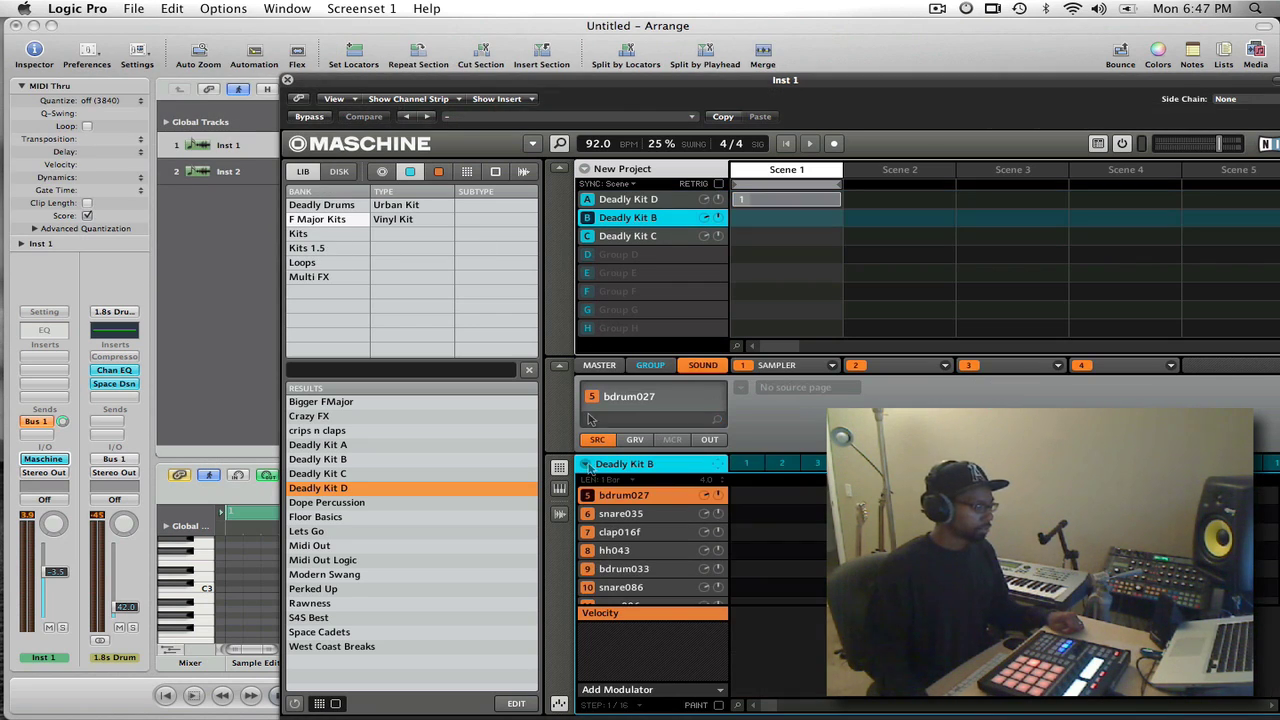
click(584, 466)
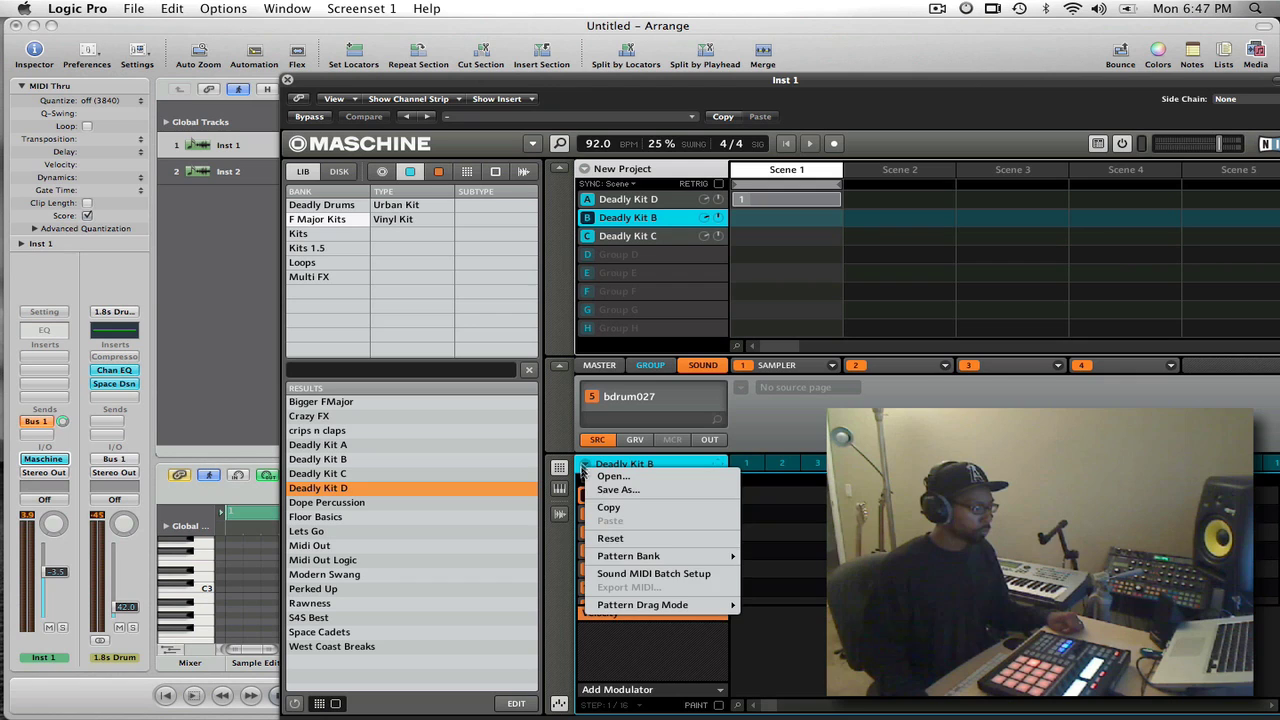
click(667, 575)
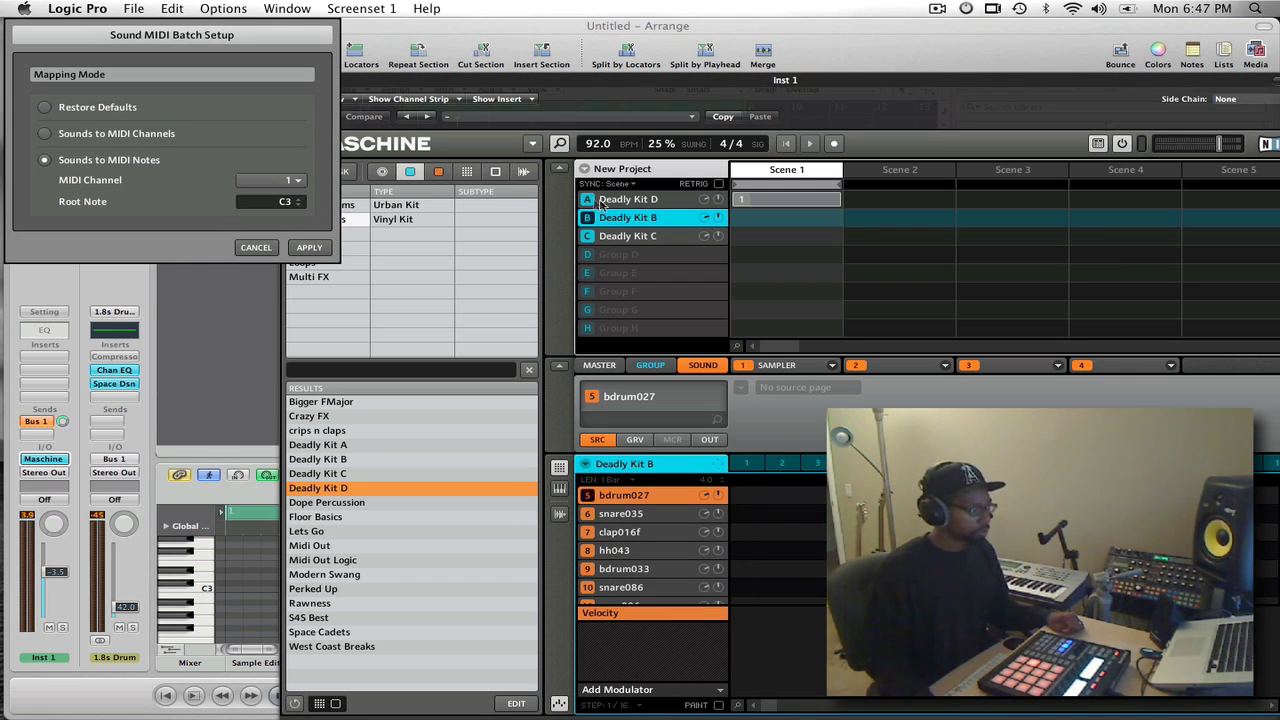
click(288, 182)
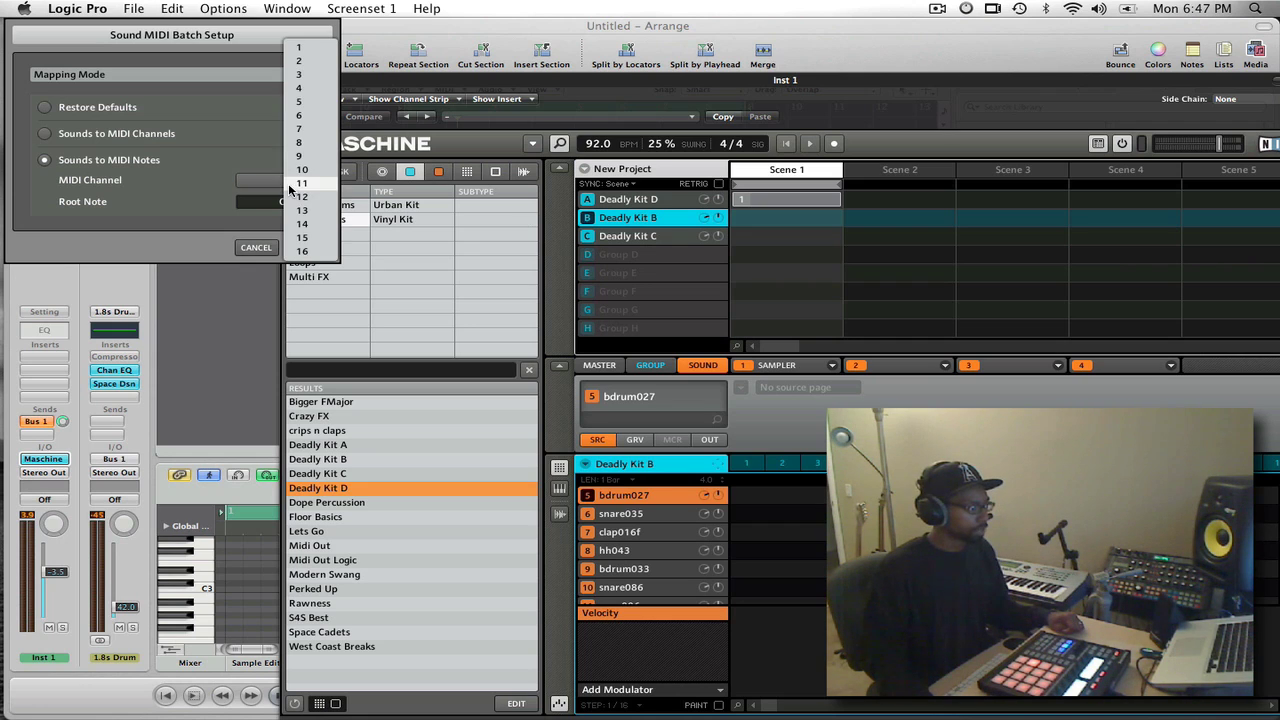
click(314, 62)
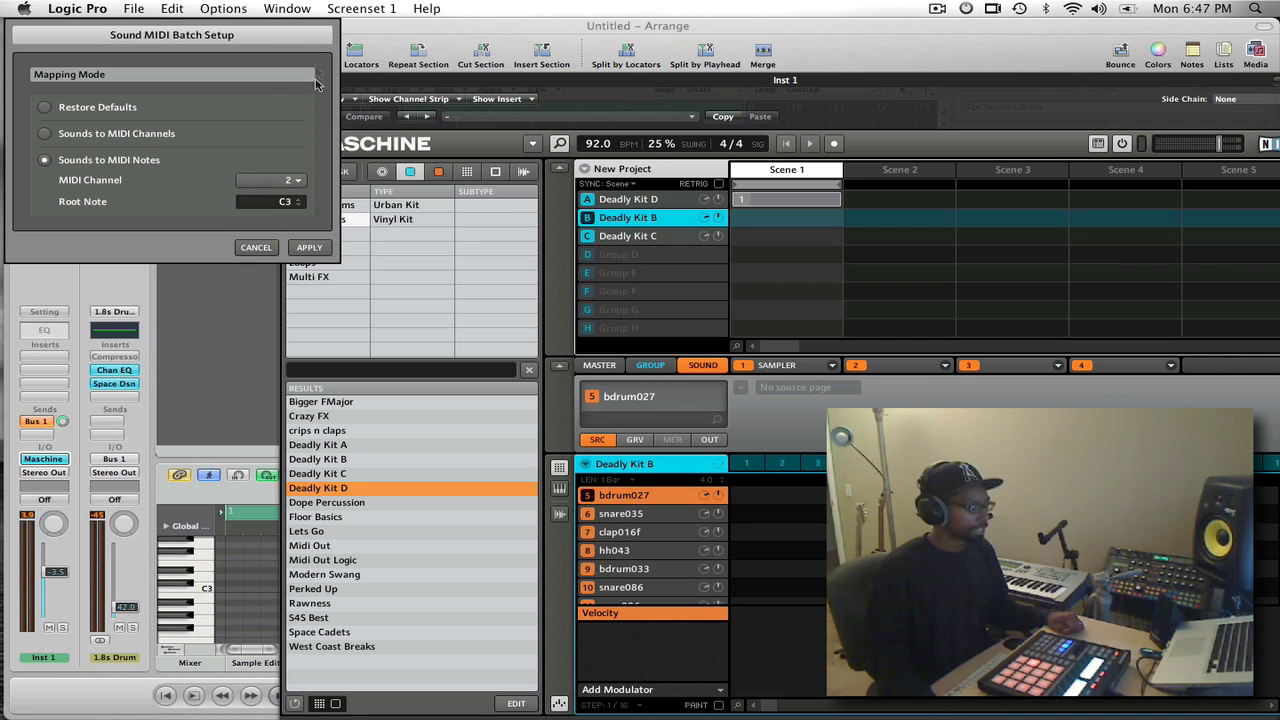
click(309, 248)
Map Deadly Kit C's sounds to MIDI channel 3 and close the Maschine window.
click(636, 240)
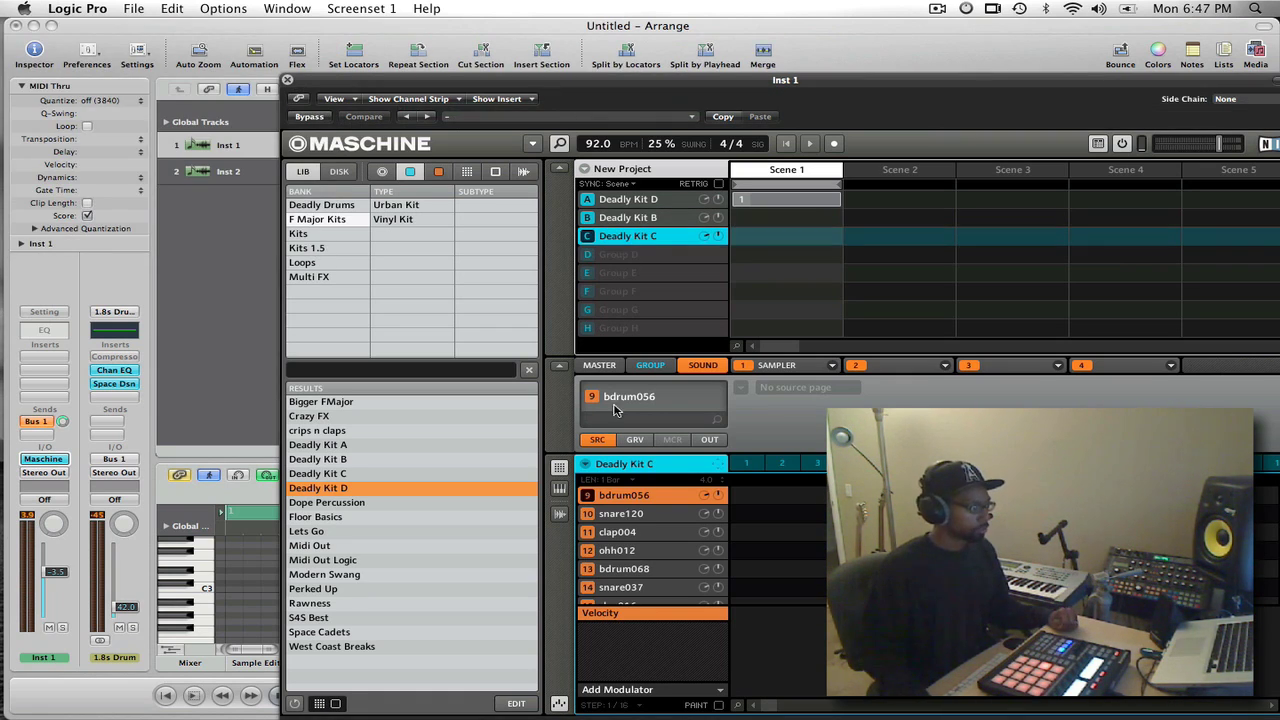
click(587, 468)
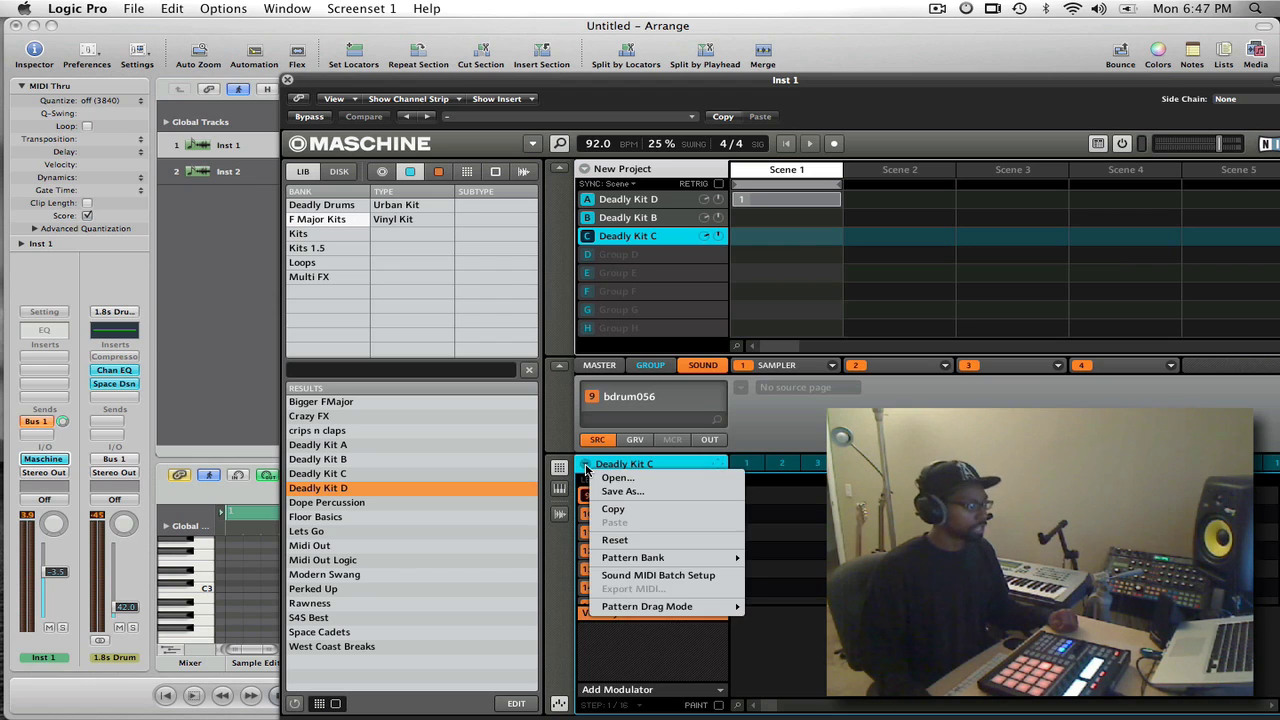
click(673, 577)
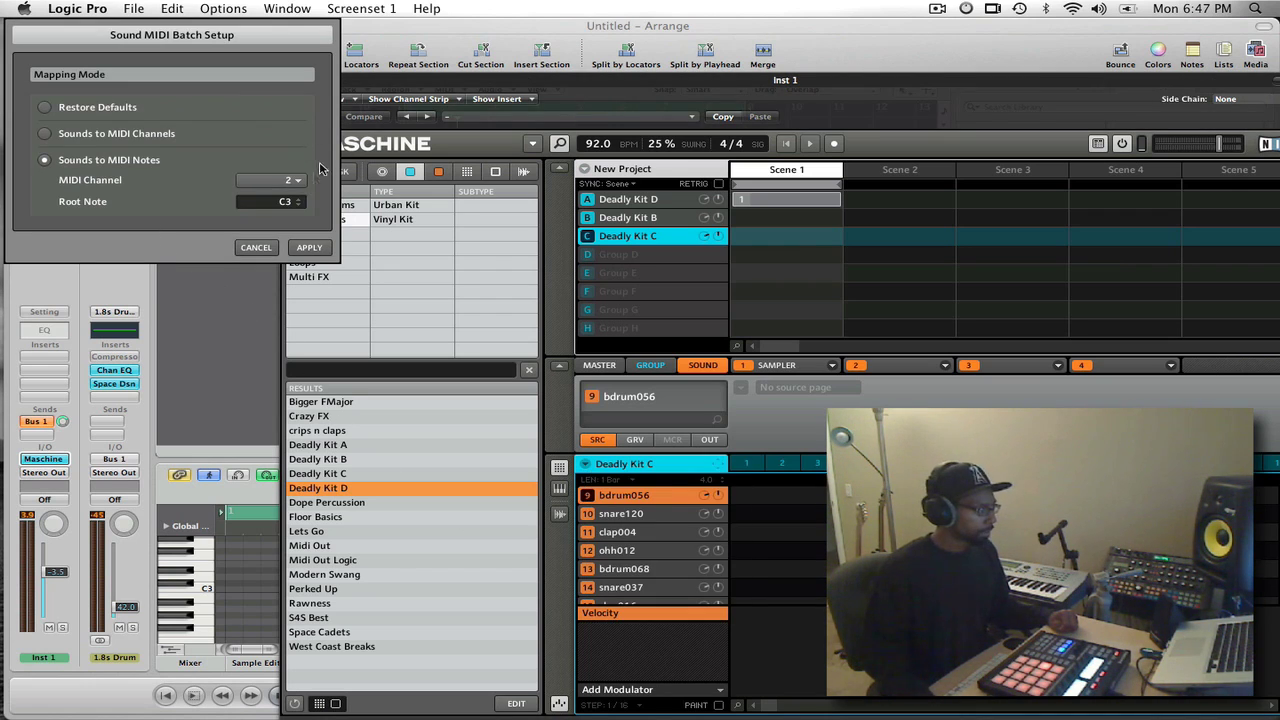
click(296, 188)
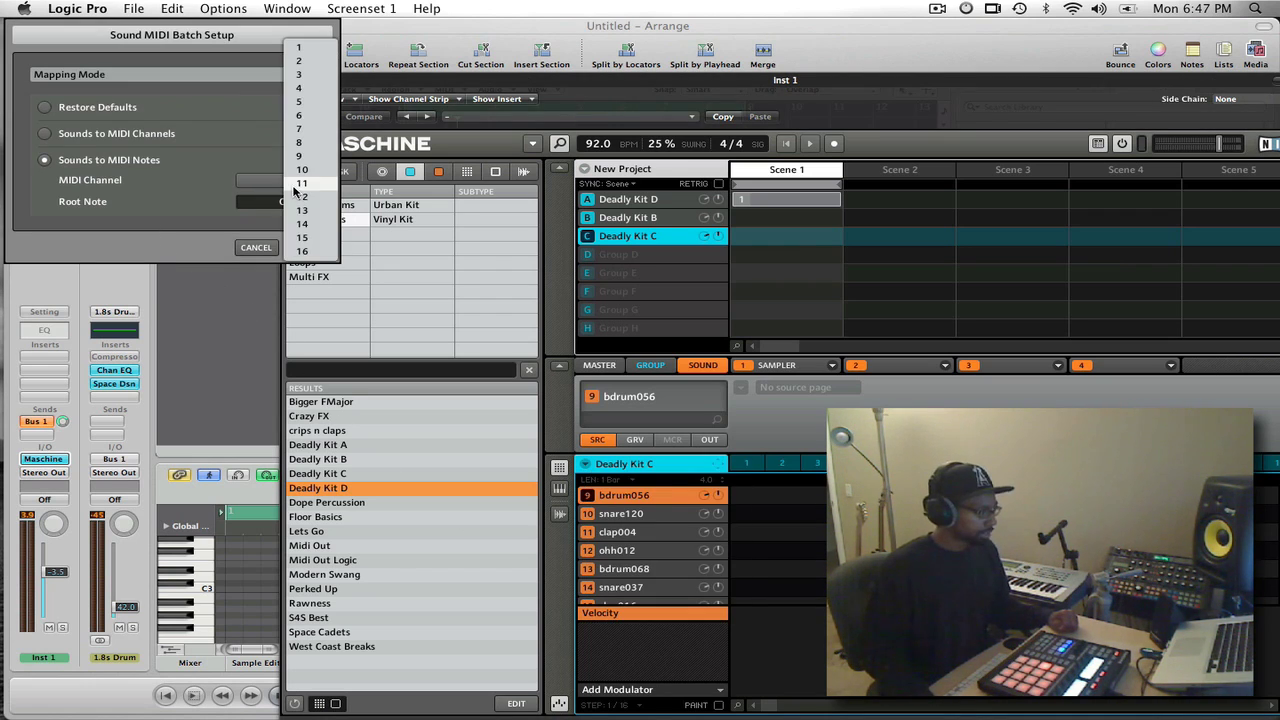
click(300, 74)
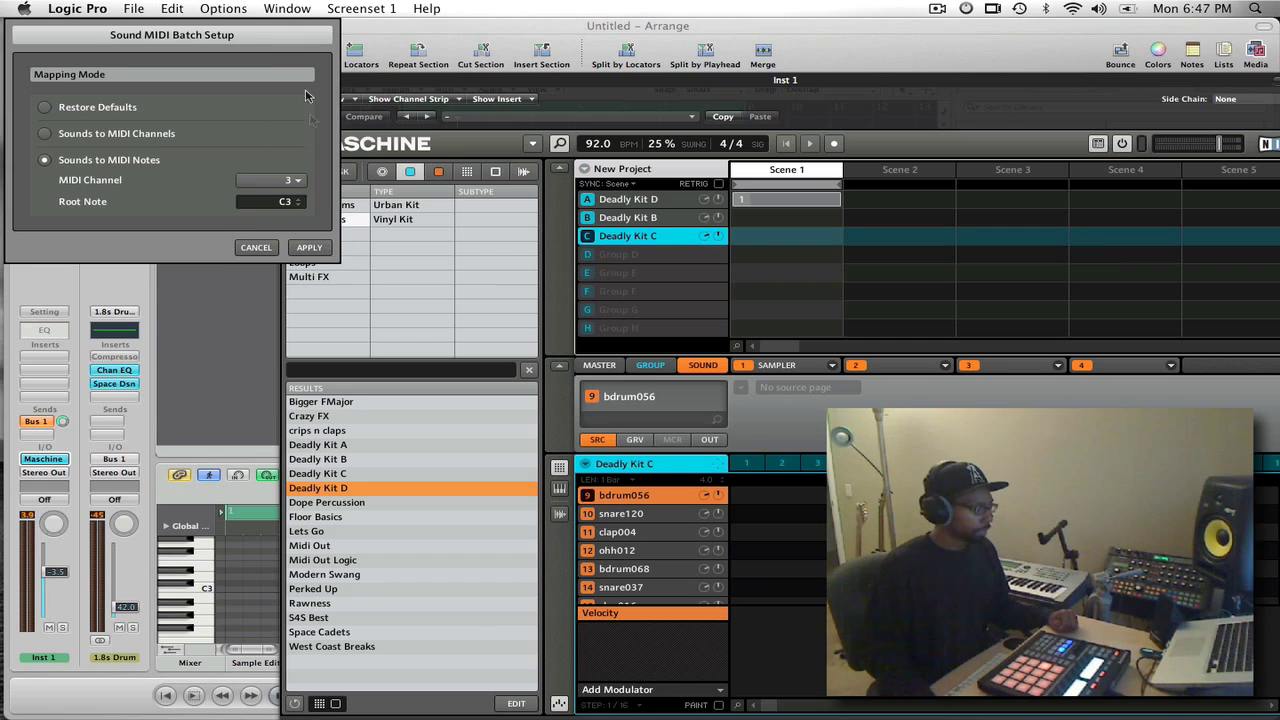
click(309, 248)
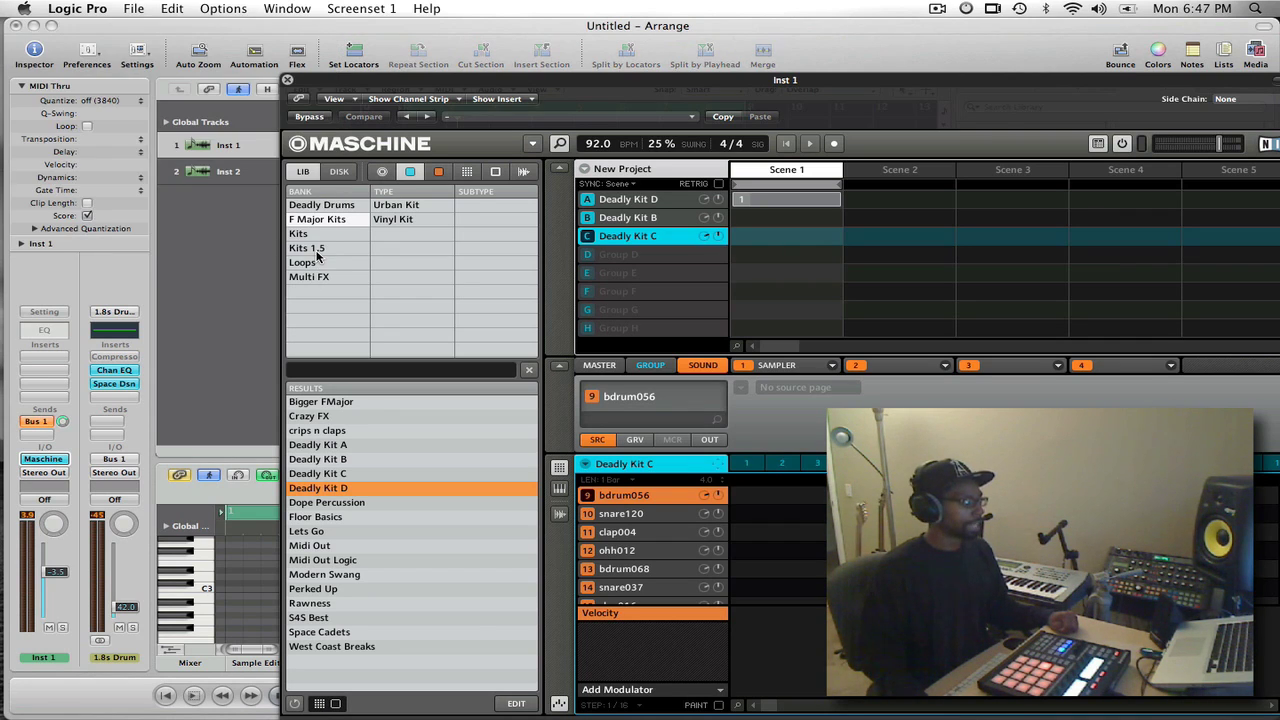
click(287, 80)
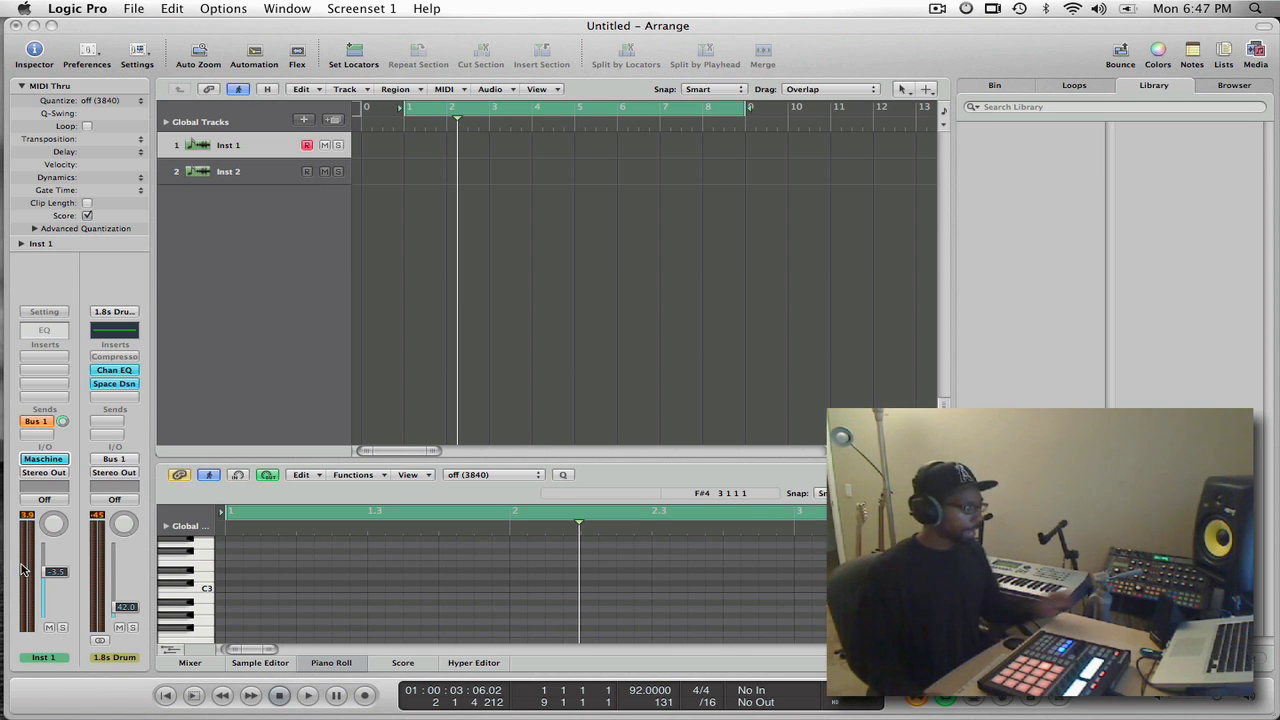
Create a new External MIDI track through Track > New.
click(345, 89)
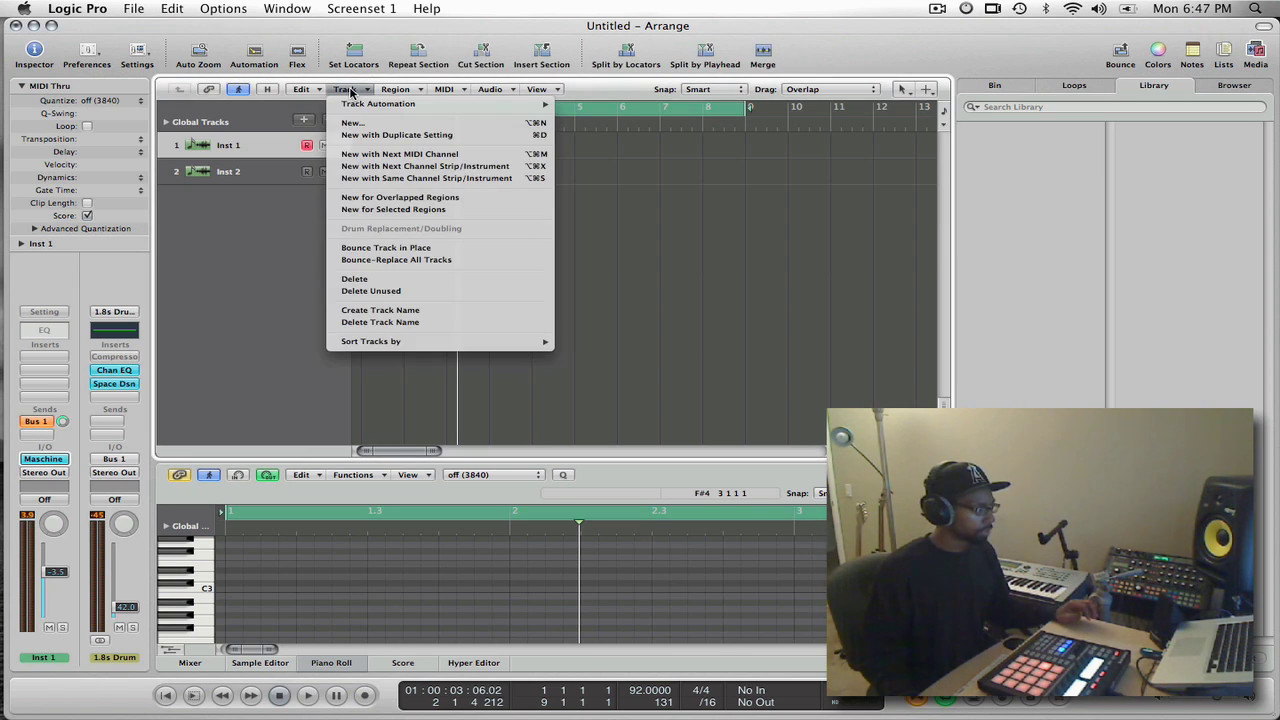
click(374, 123)
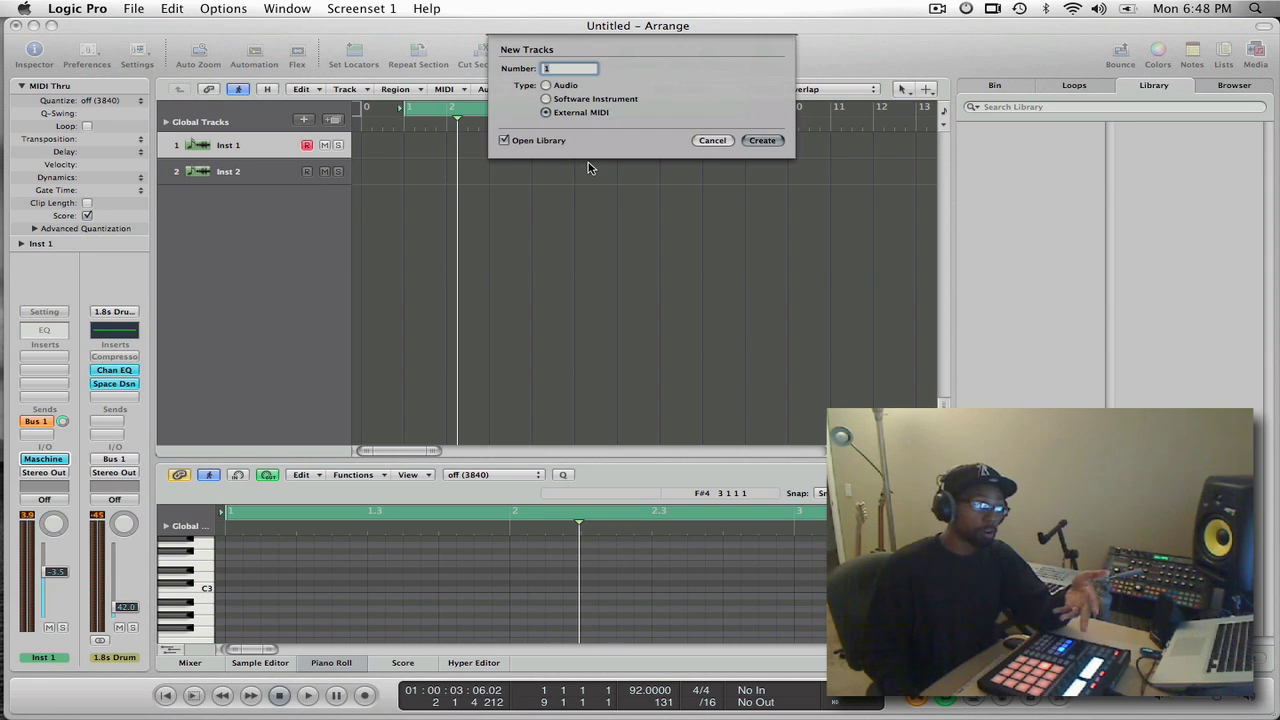
click(763, 142)
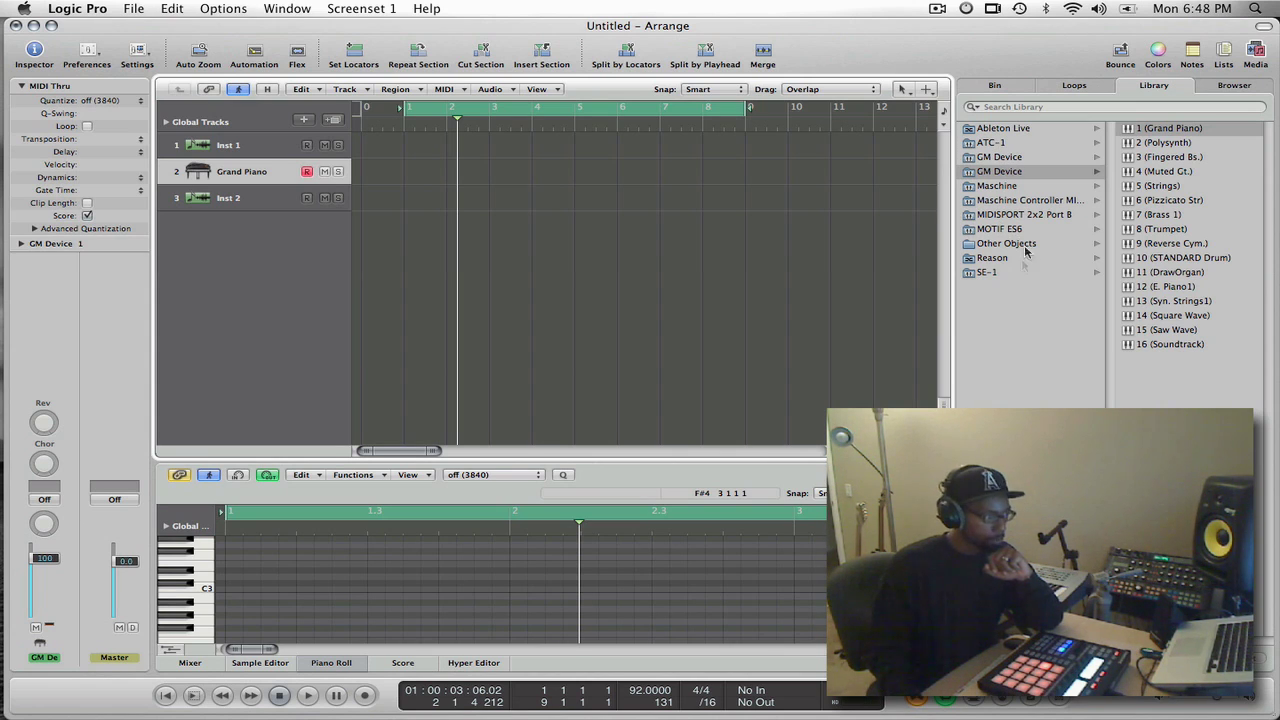
Assign the new track to Maschine channel 1 and shorten the cycle range to end at bar 5.
click(1012, 188)
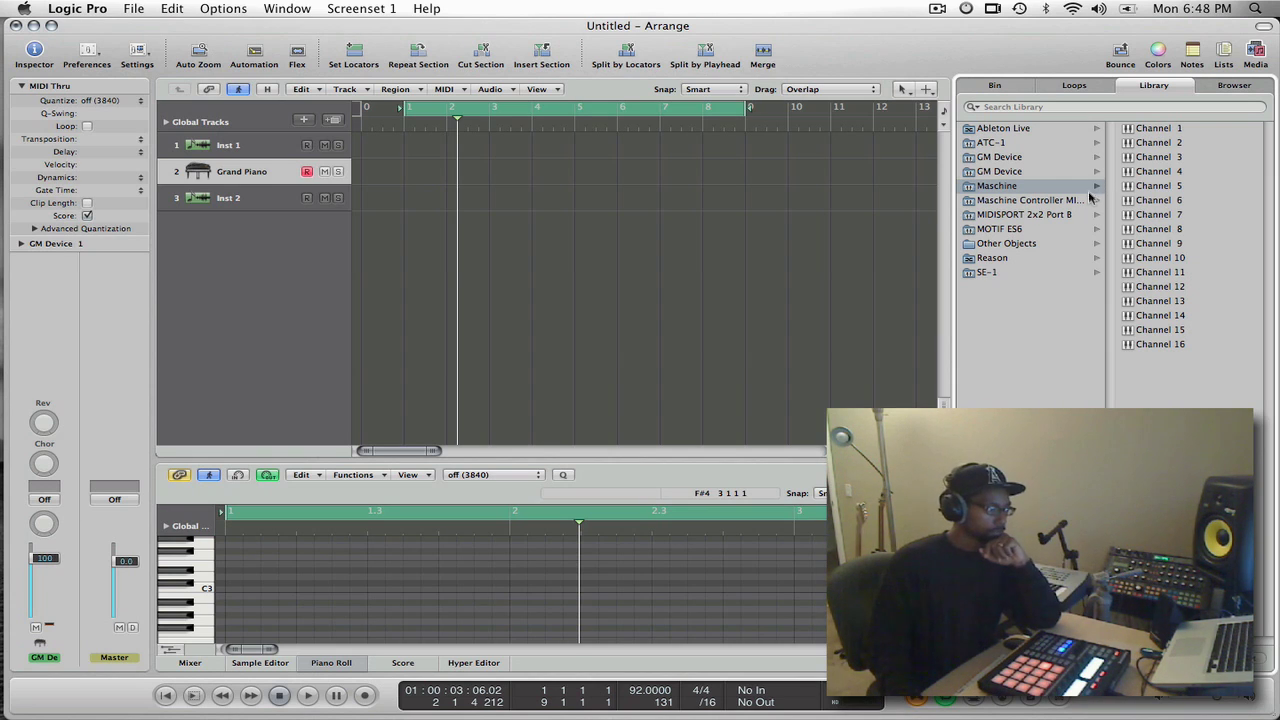
click(1165, 131)
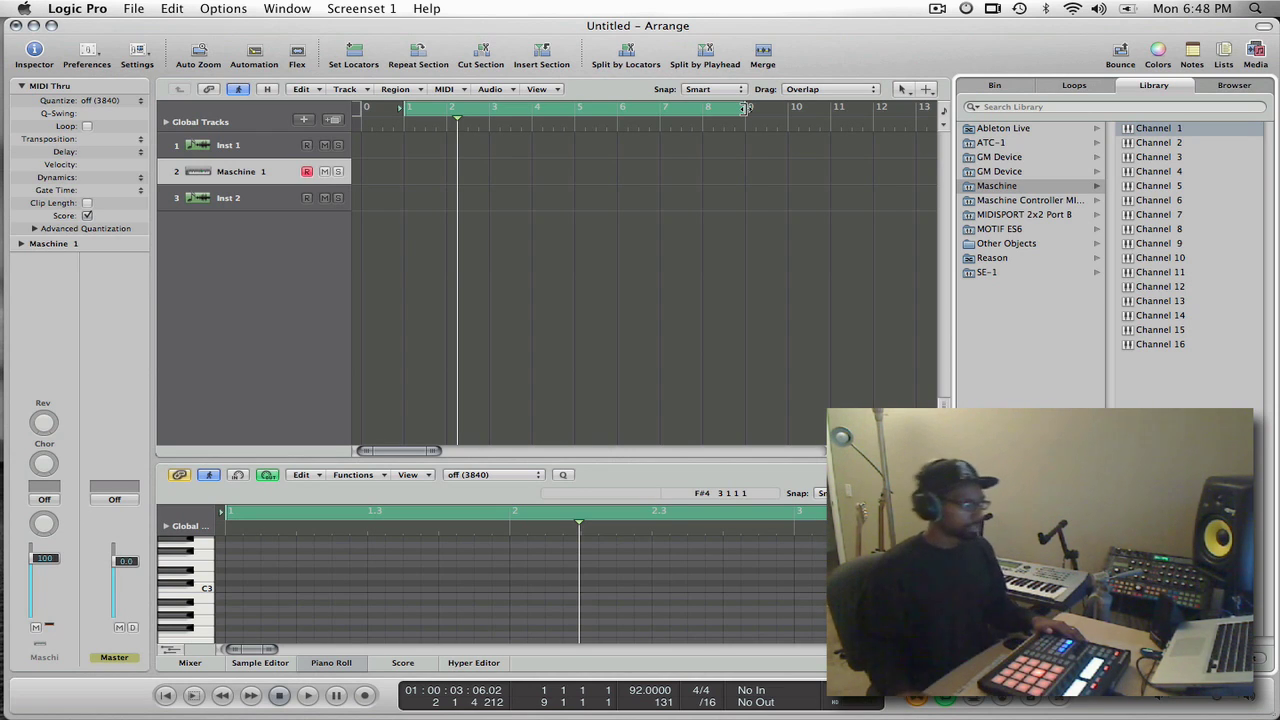
drag(745, 107, 567, 169)
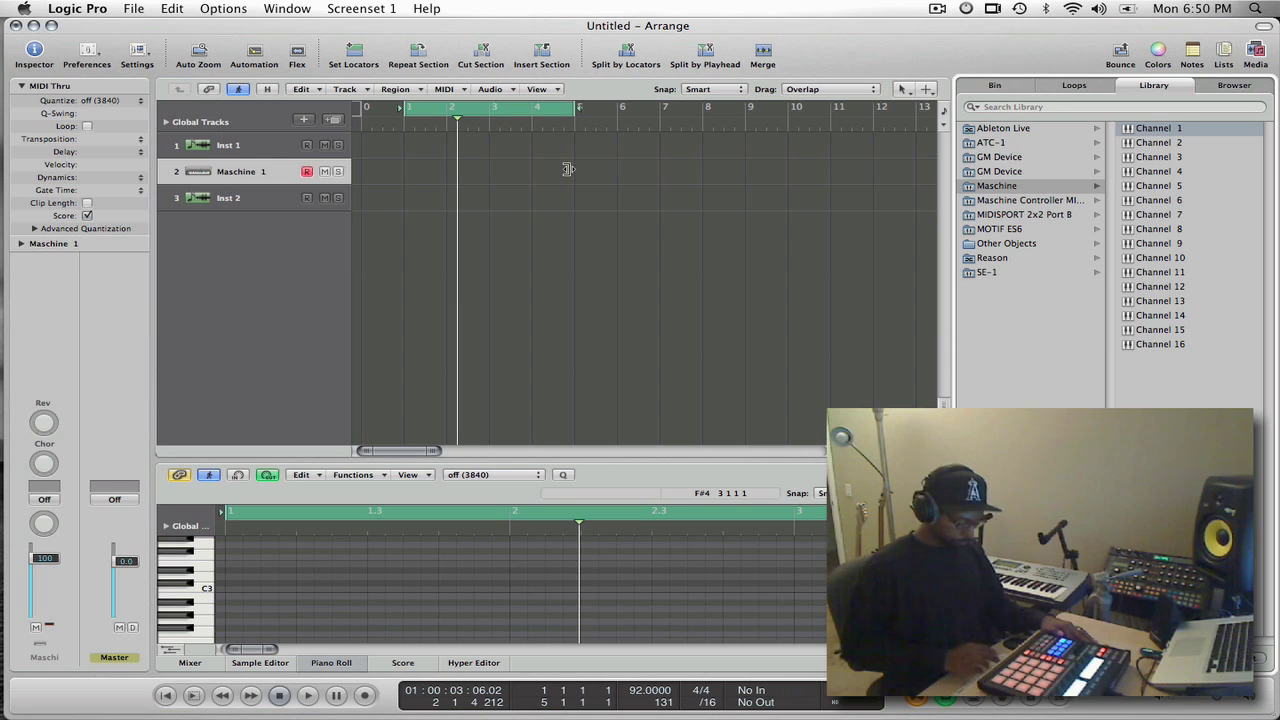
Record a Maschine drum pattern onto the Maschine 1 track across bars 1–5.
key(r)
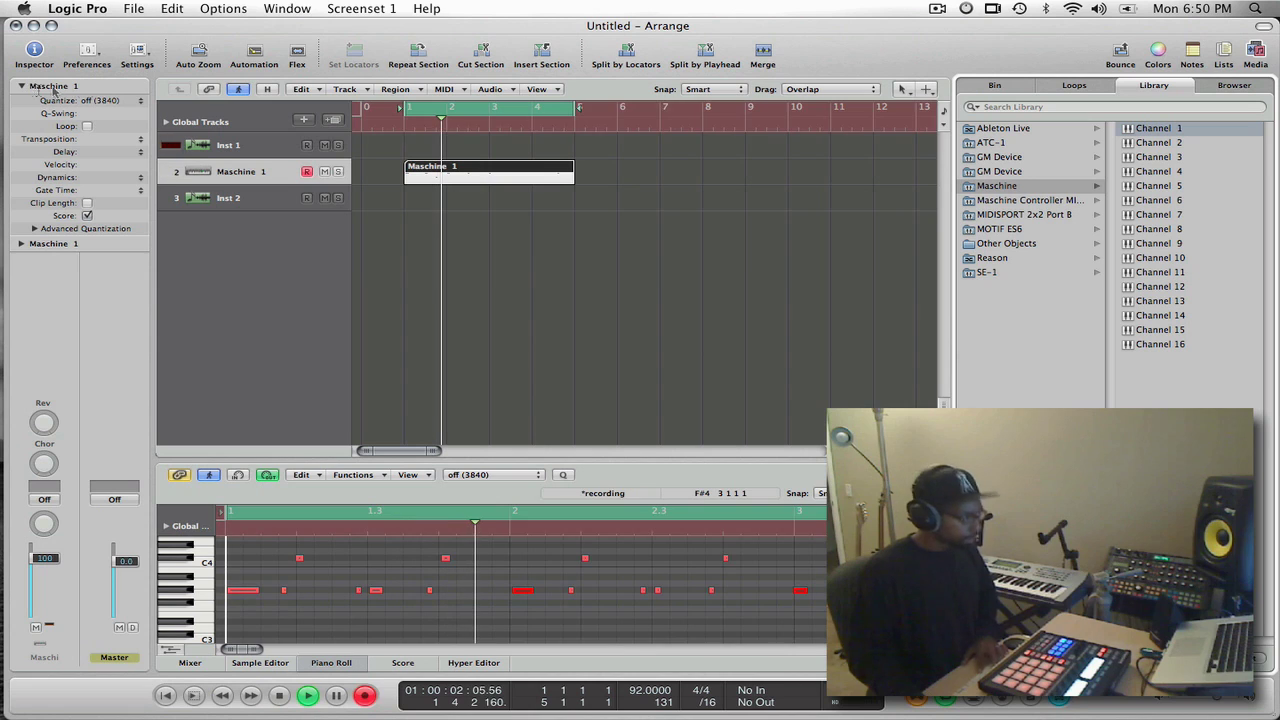
key(space)
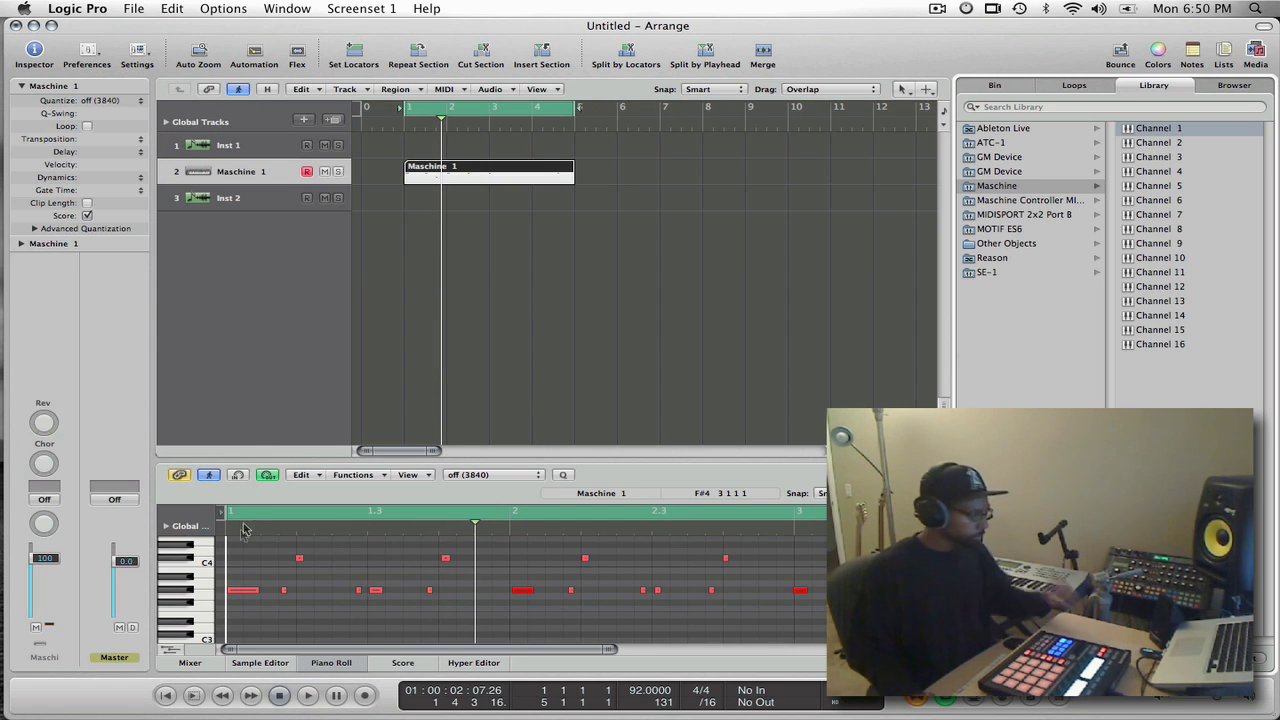
Quantize the Maschine 1 region to 1/16 notes, raise swing to about +66%, and play it back.
click(97, 101)
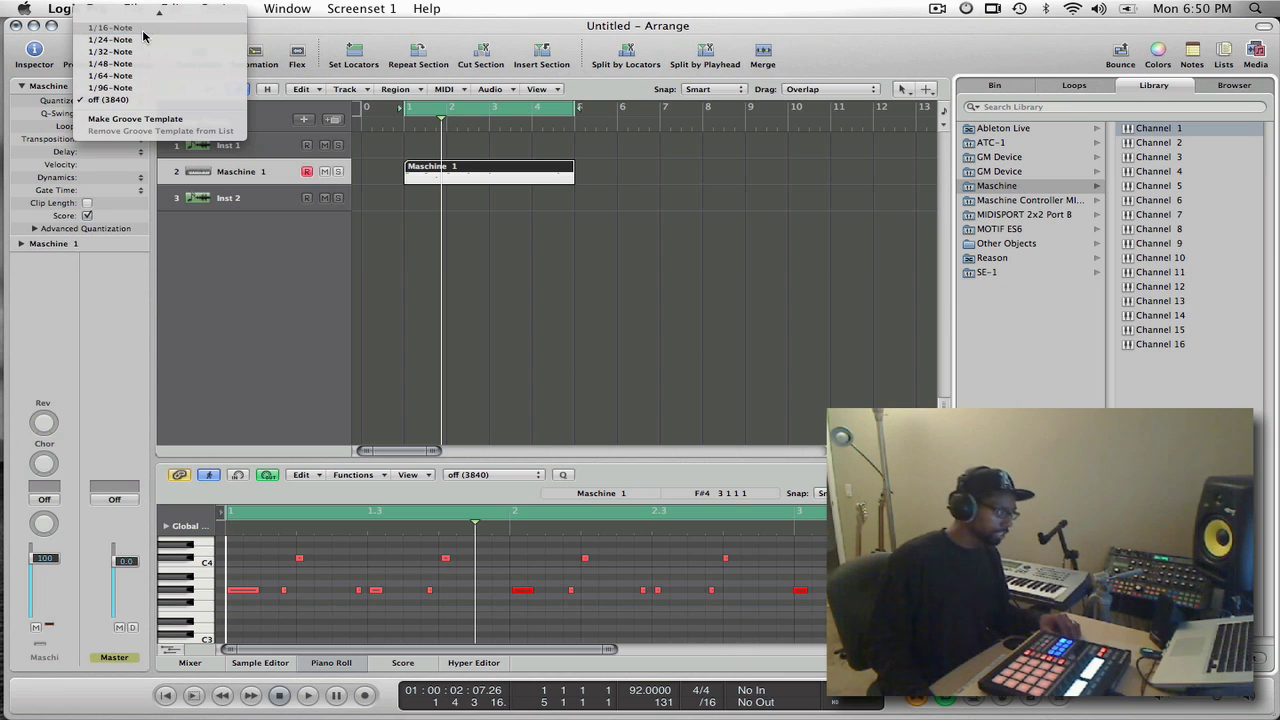
click(140, 29)
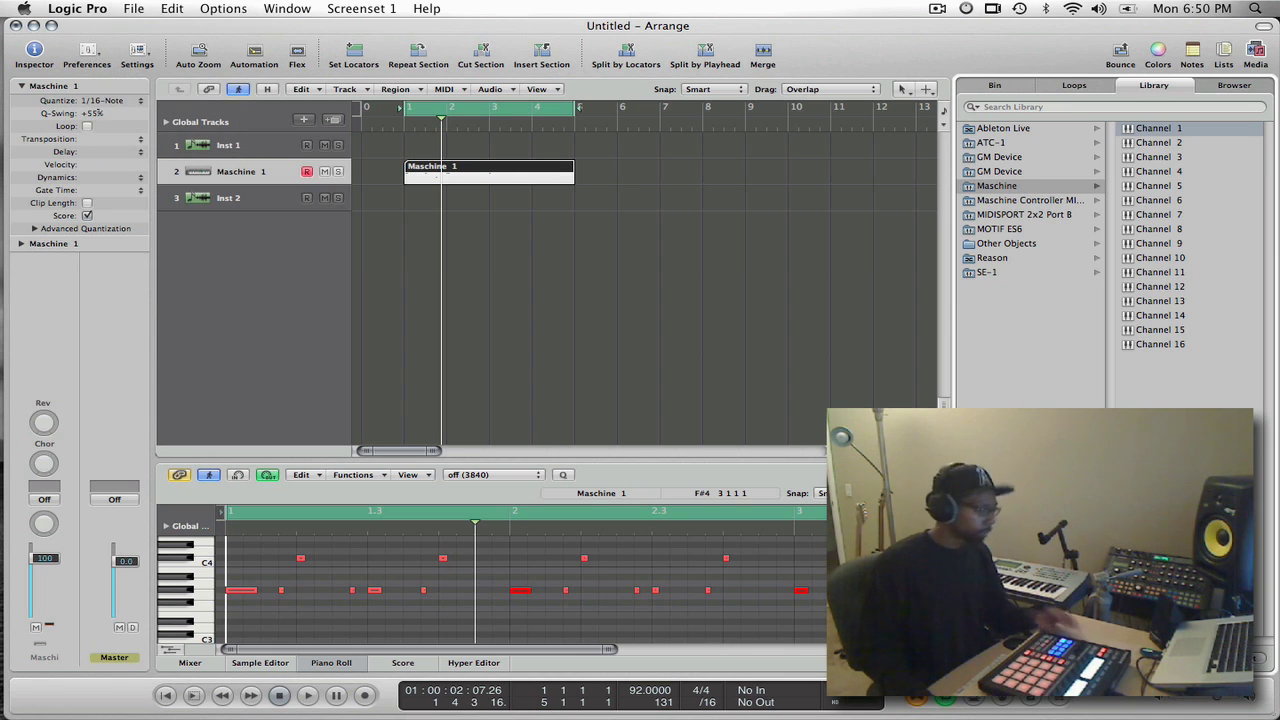
drag(98, 113, 104, 104)
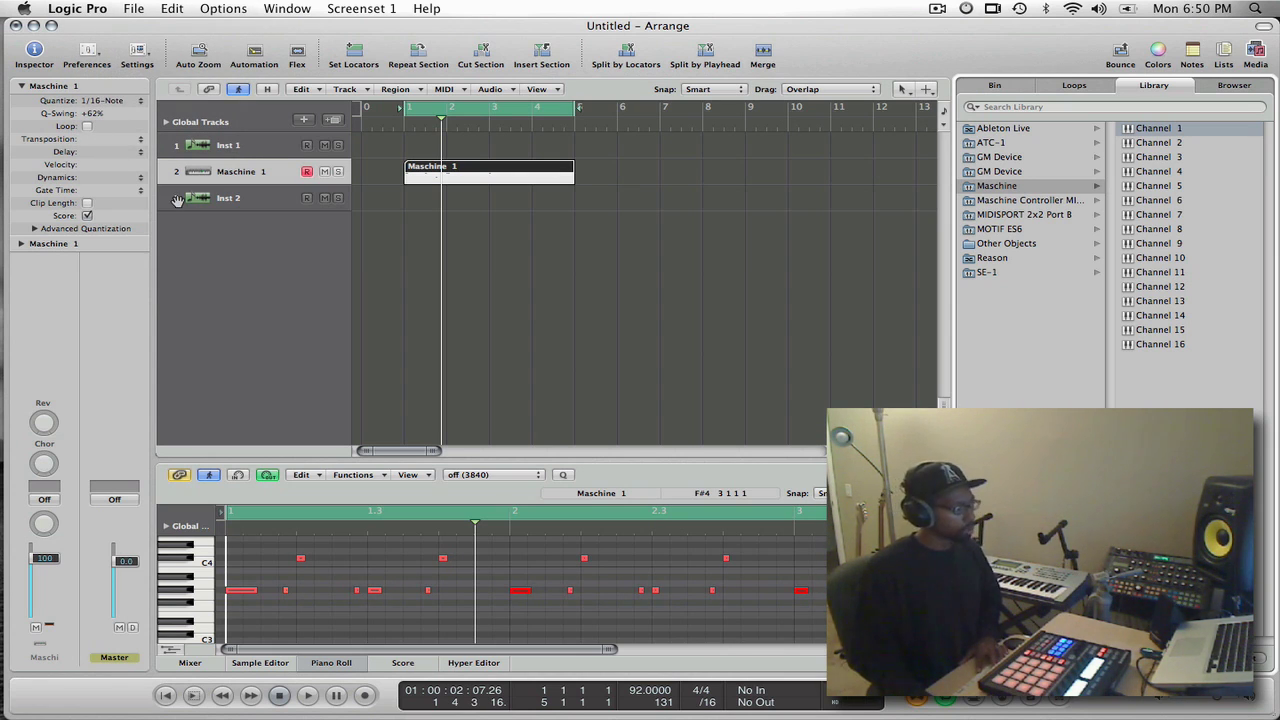
key(space)
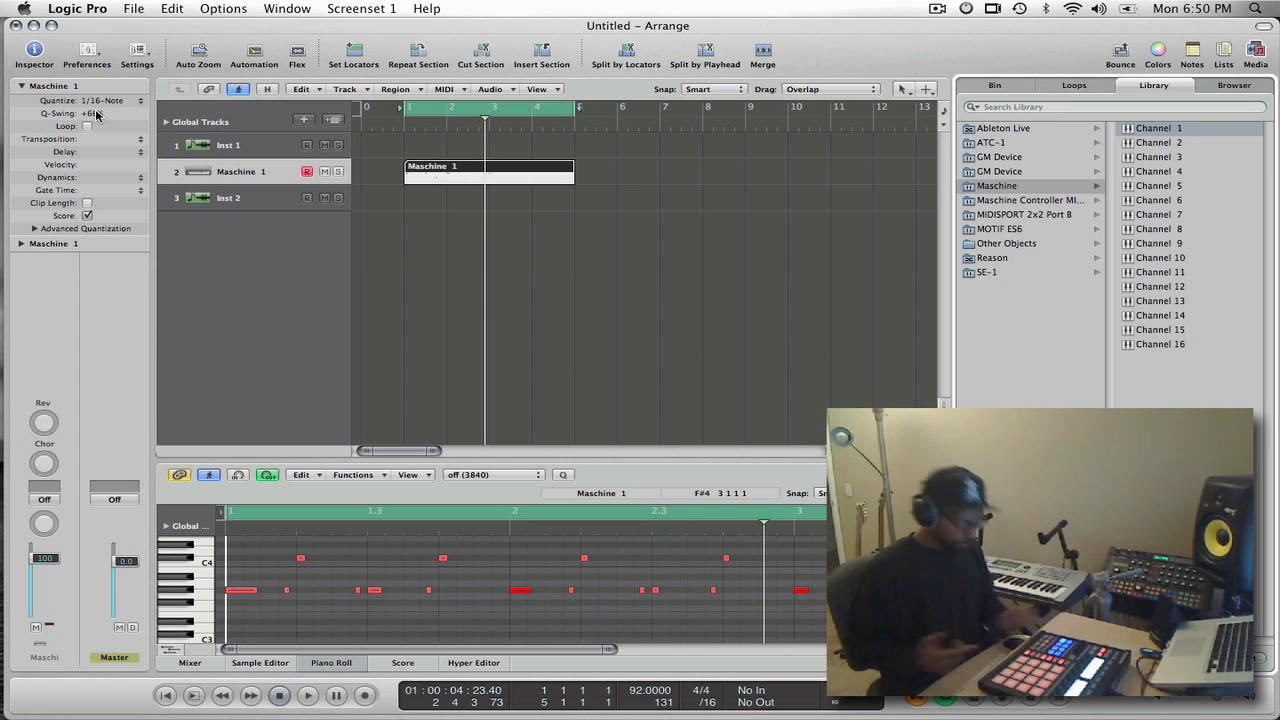
click(345, 90)
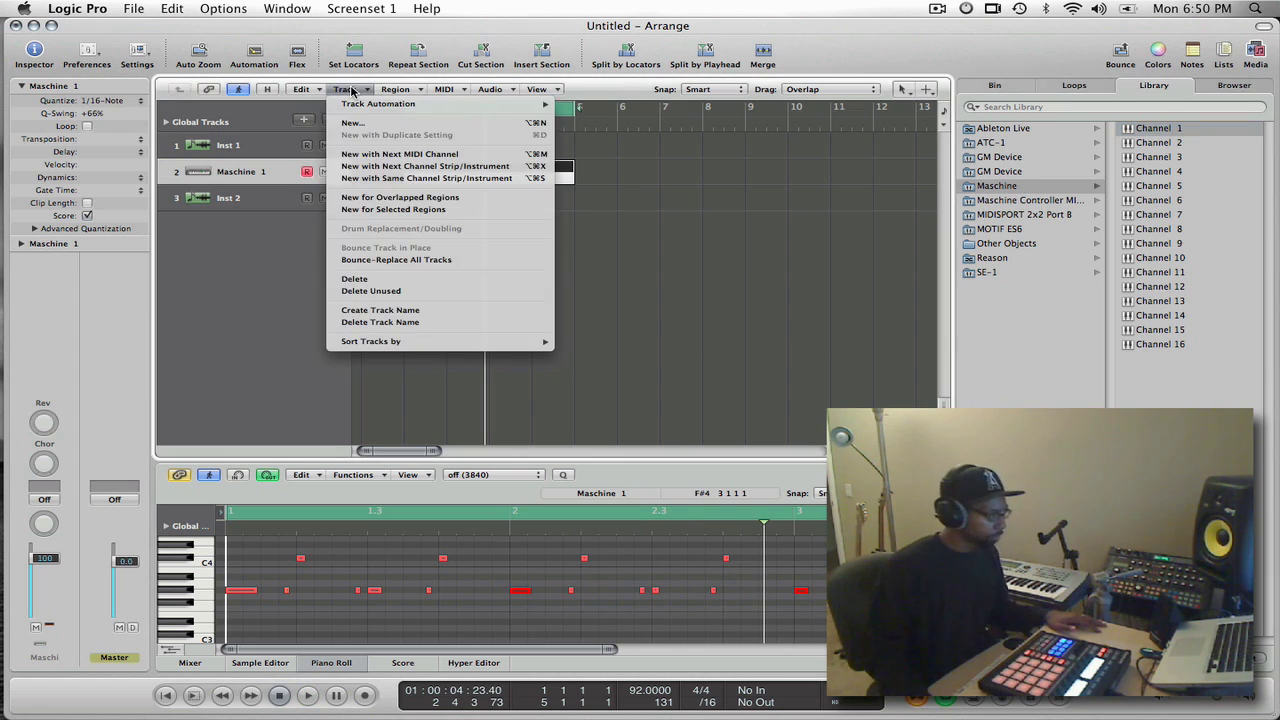
Create a Maschine 2 track on the next MIDI channel and record a single-pitch part over bars 1–5.
click(441, 156)
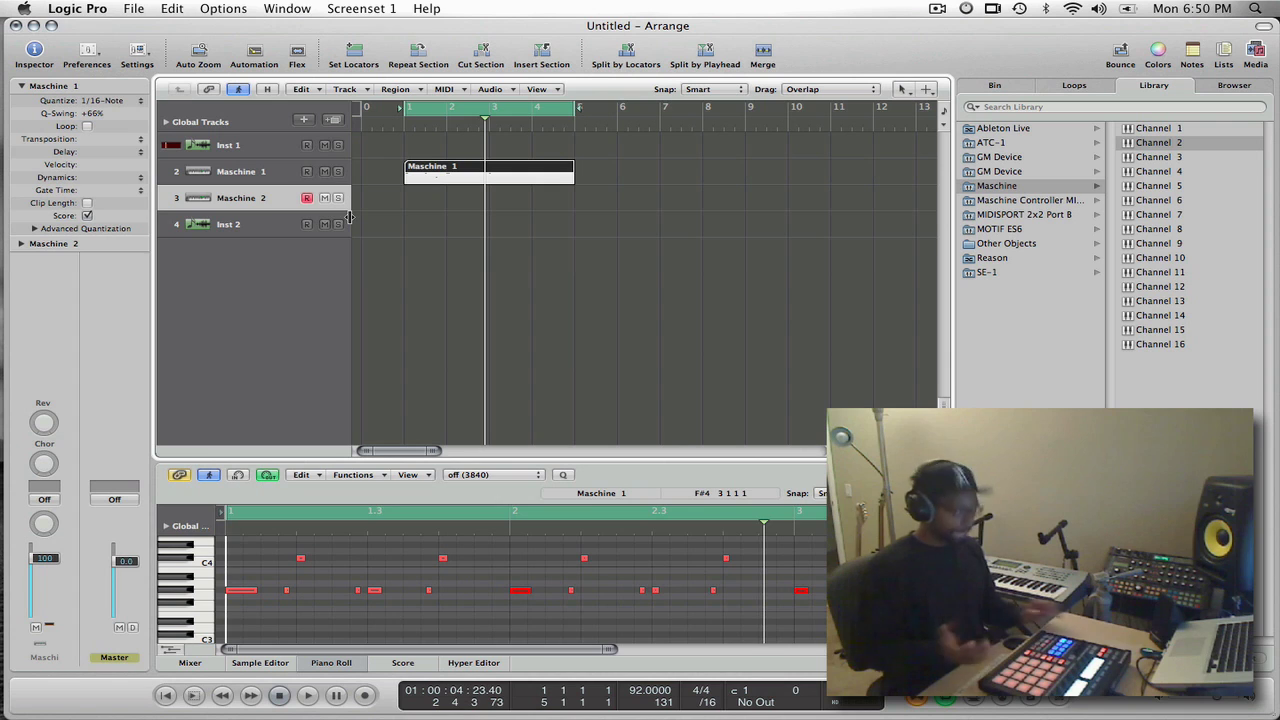
key(r)
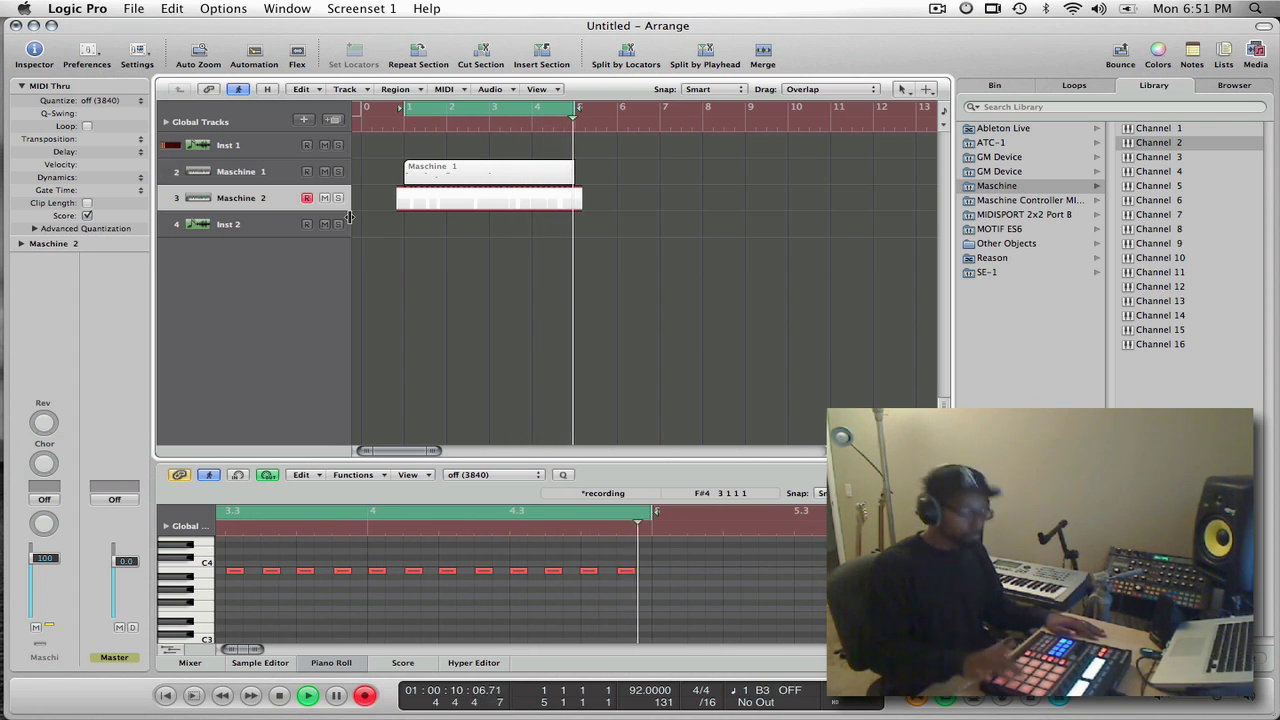
key(space)
key(space)
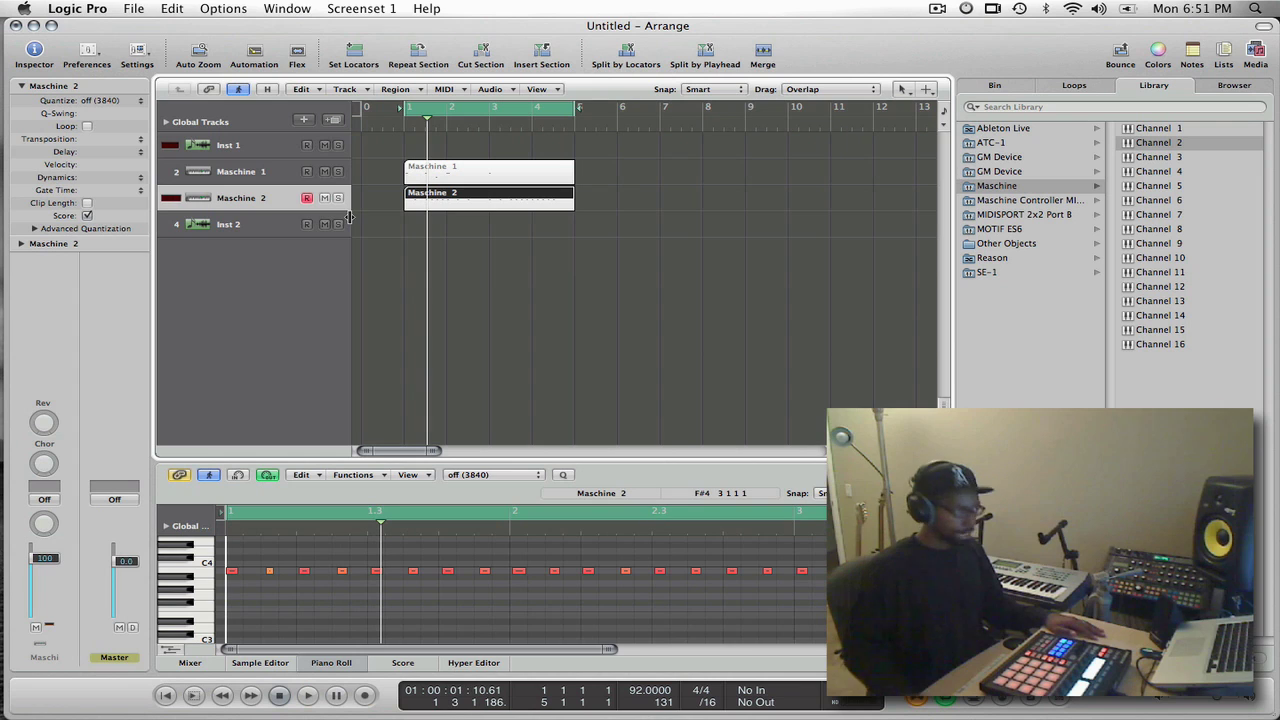
click(100, 100)
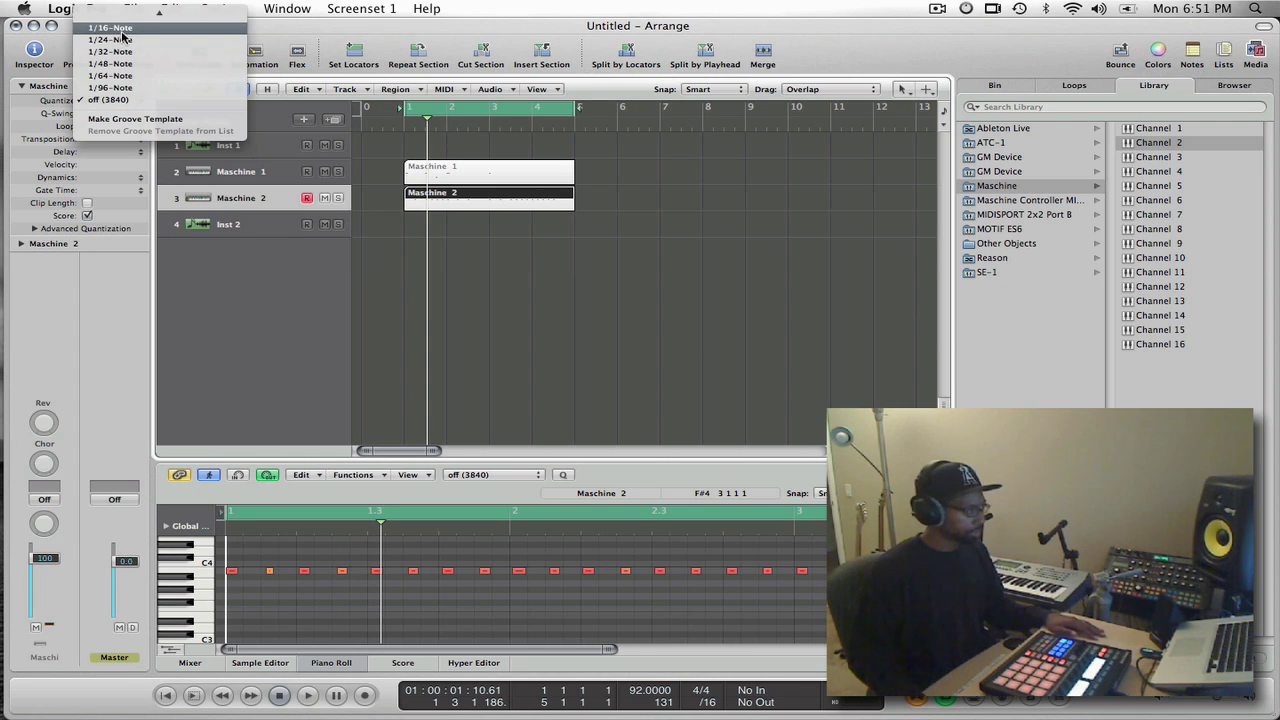
Quantize the Maschine 2 region to 1/16 notes and play back the Maschine drum tracks.
click(121, 30)
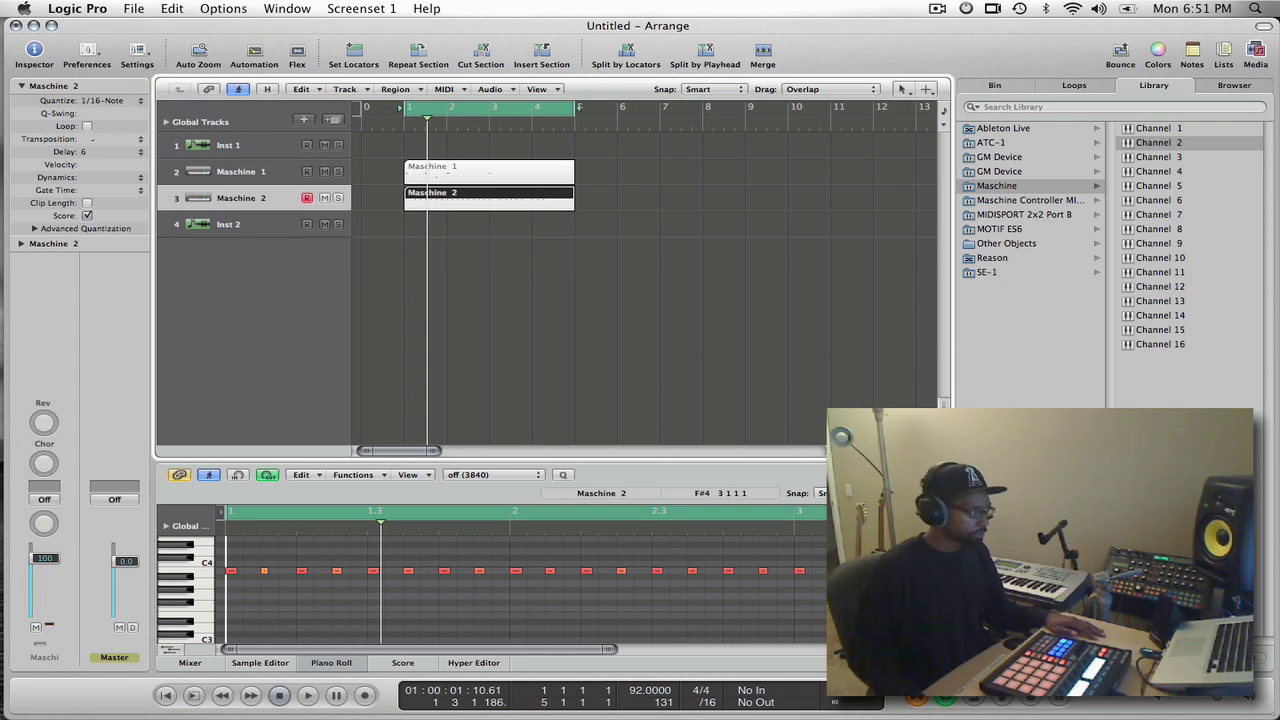
key(space)
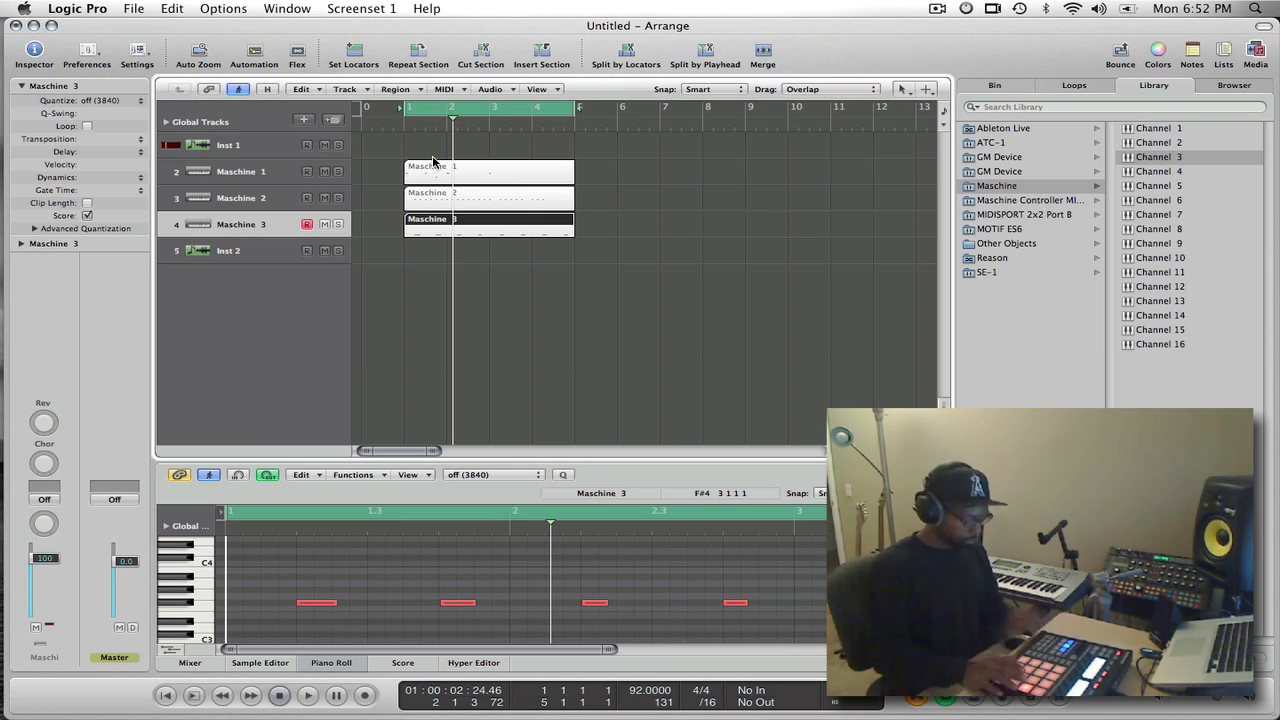
key(space)
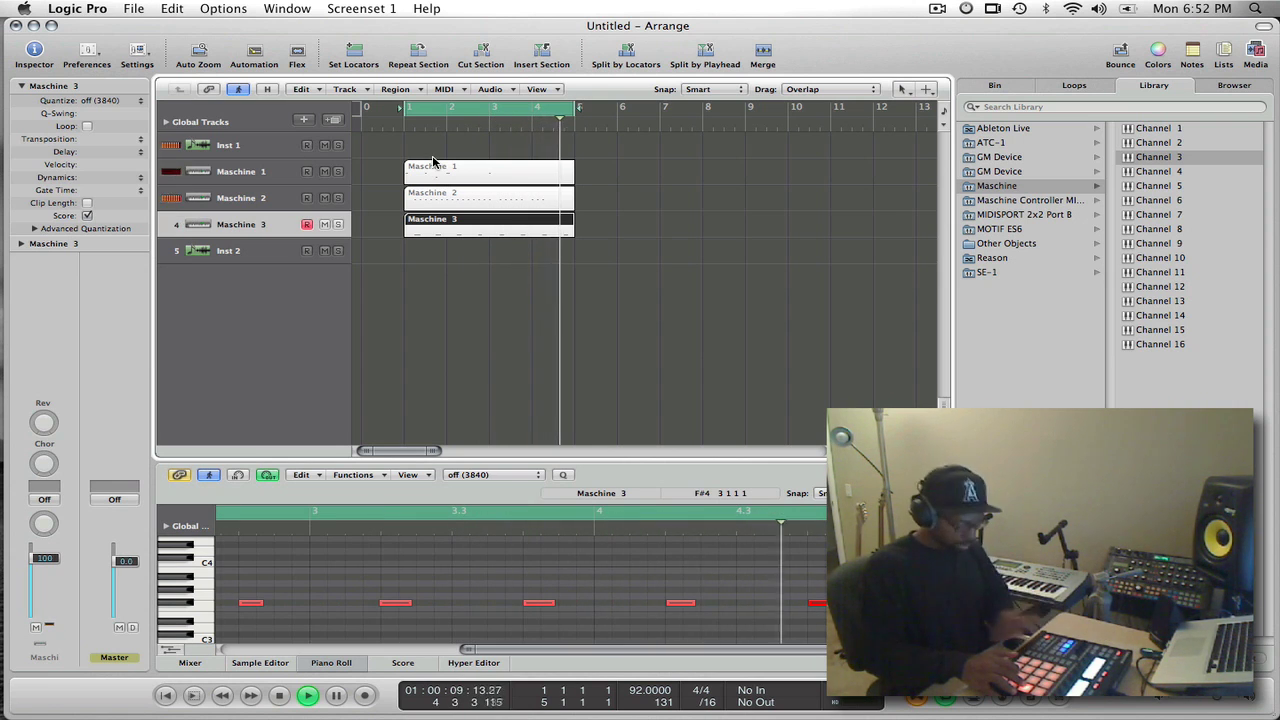
key(space)
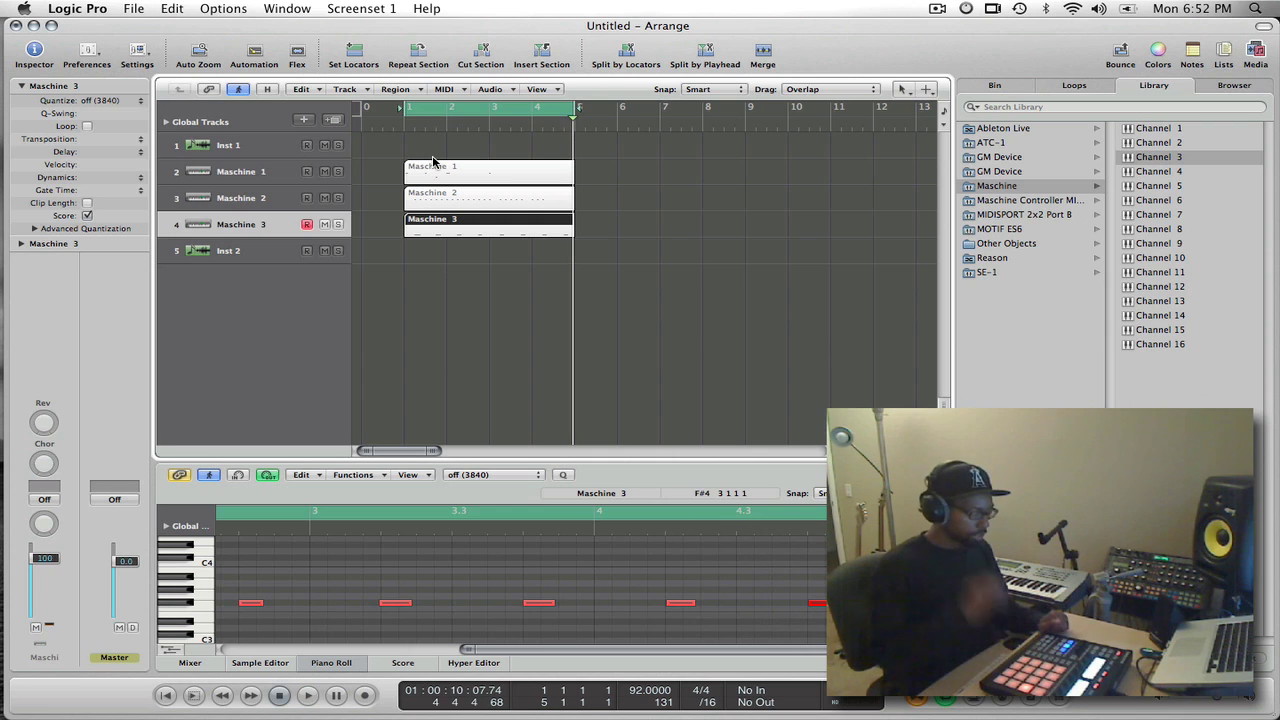